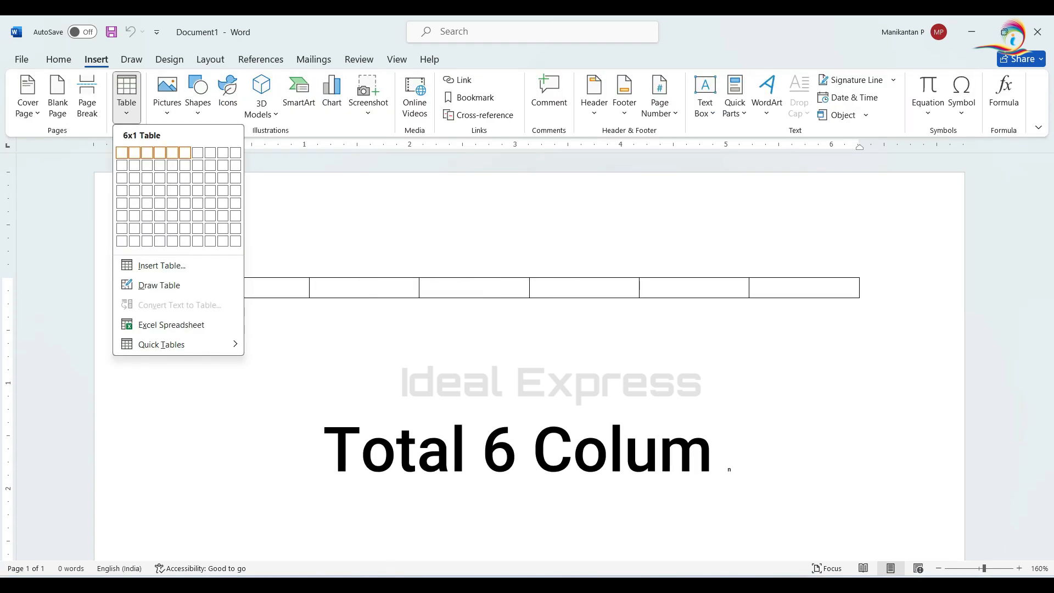
Insert a table with six columns and one row, and place the cursor in its first cell.
click(184, 152)
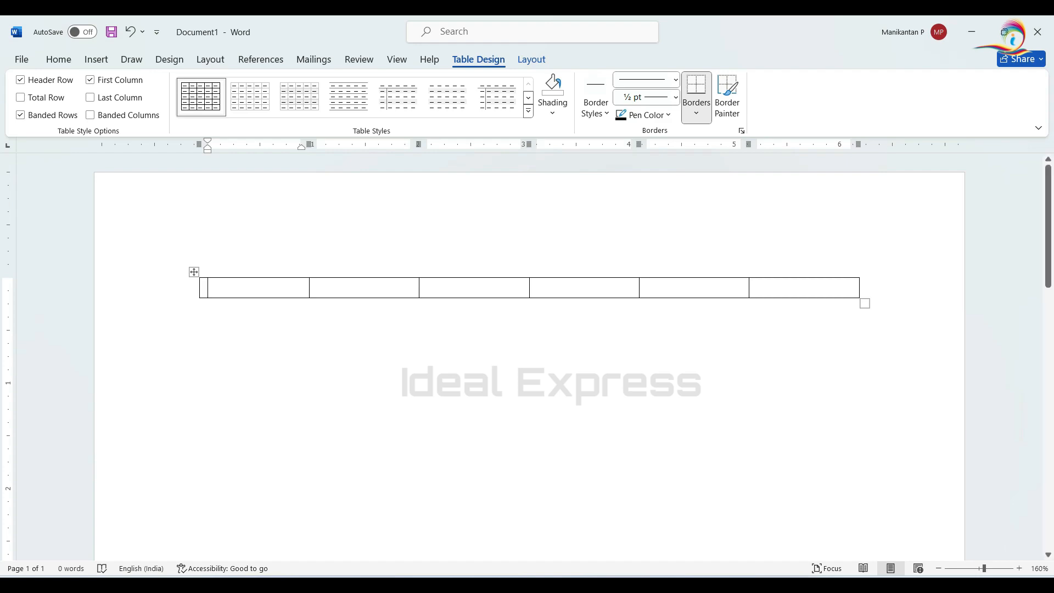
click(758, 288)
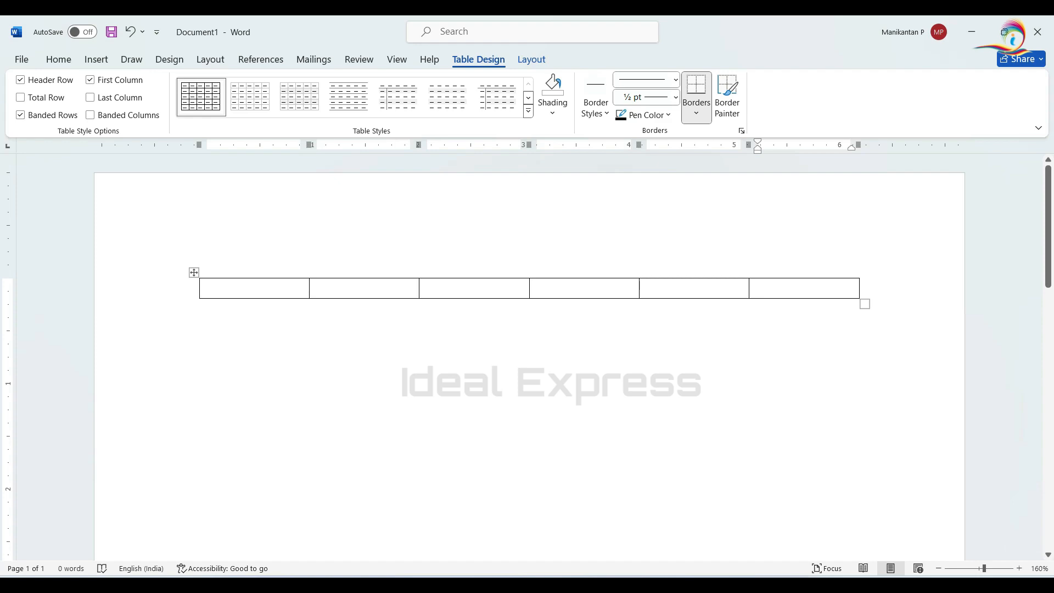
key(alt+Home)
Fill the table's header row with Name, East, South, North, West and Total.
text(Name)
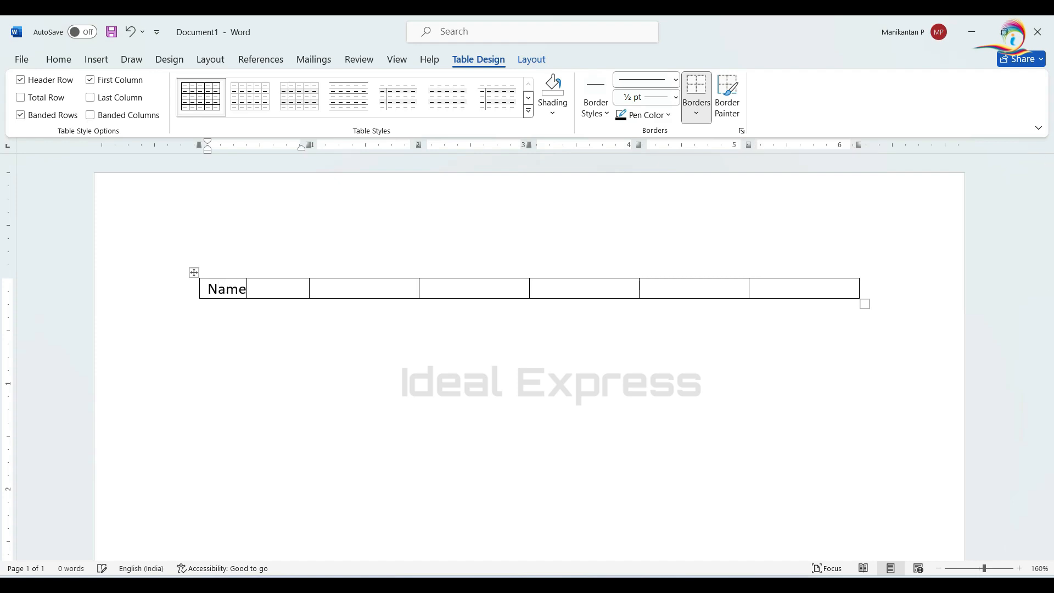
key(Tab)
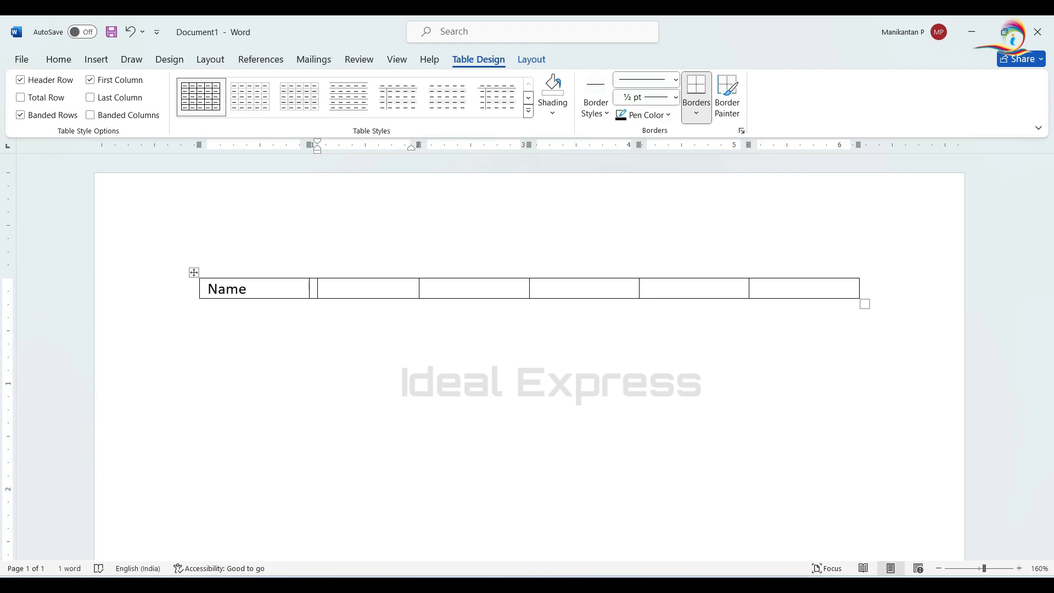
text(East)
key(Tab)
text(South)
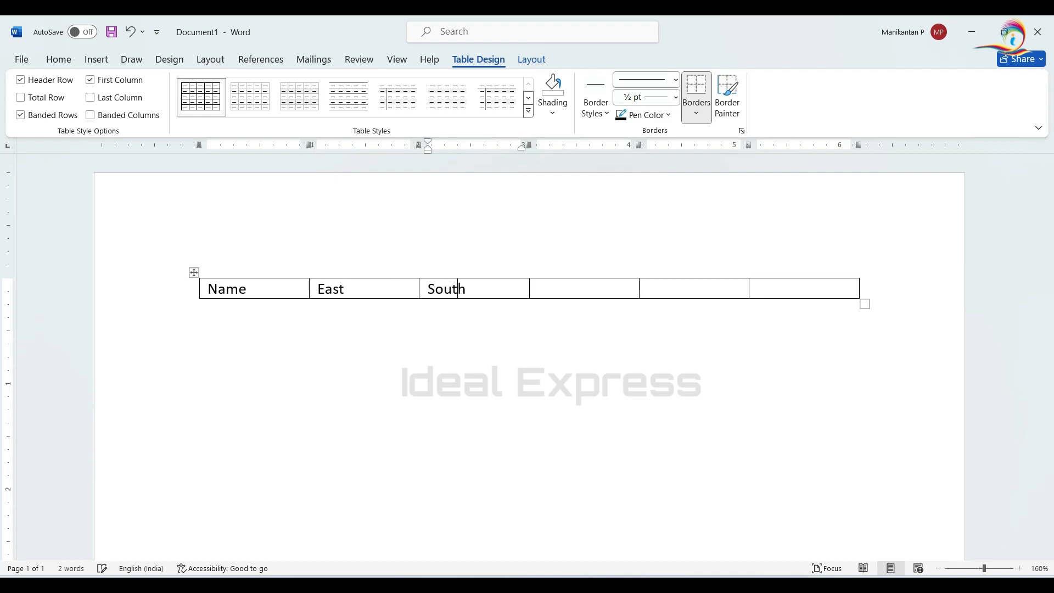
key(Tab)
text(North)
key(Tab)
text(West)
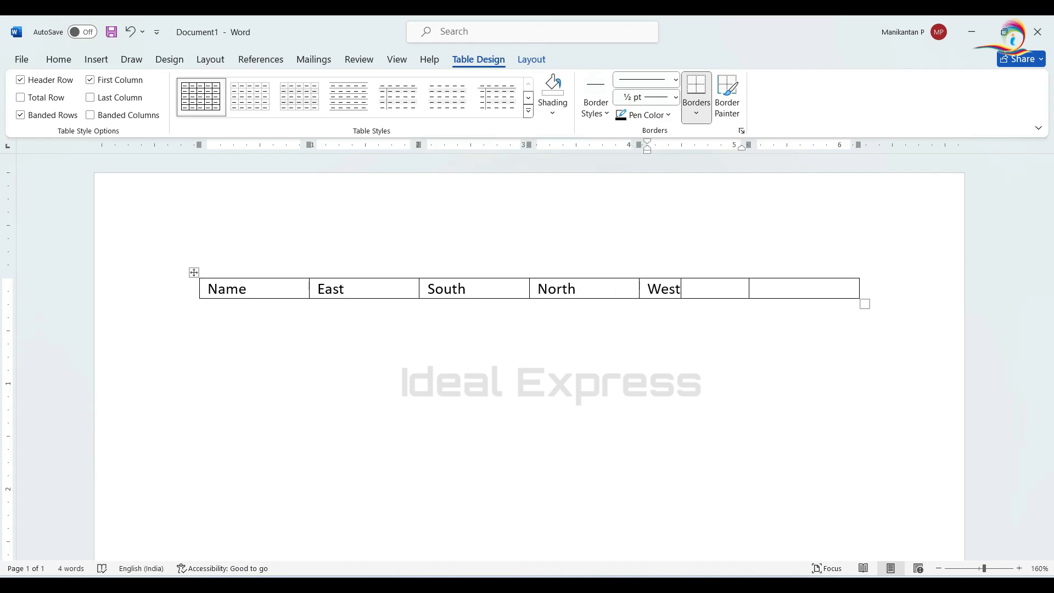
key(Tab)
text(Total)
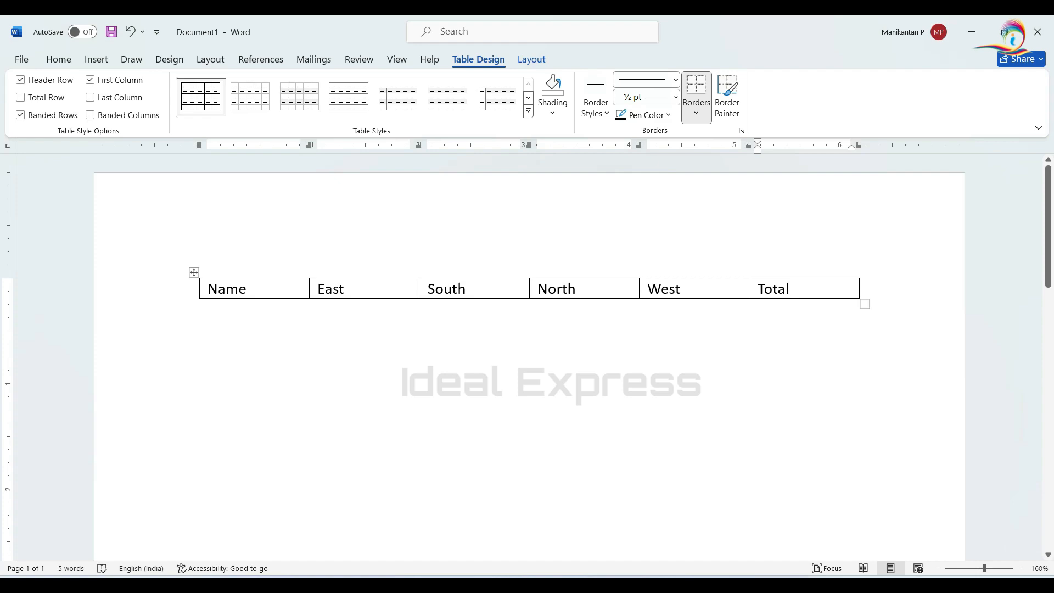
Add a row for A with East 1500, South 2500, North 4800 and West 3000, leaving Total empty.
key(Tab)
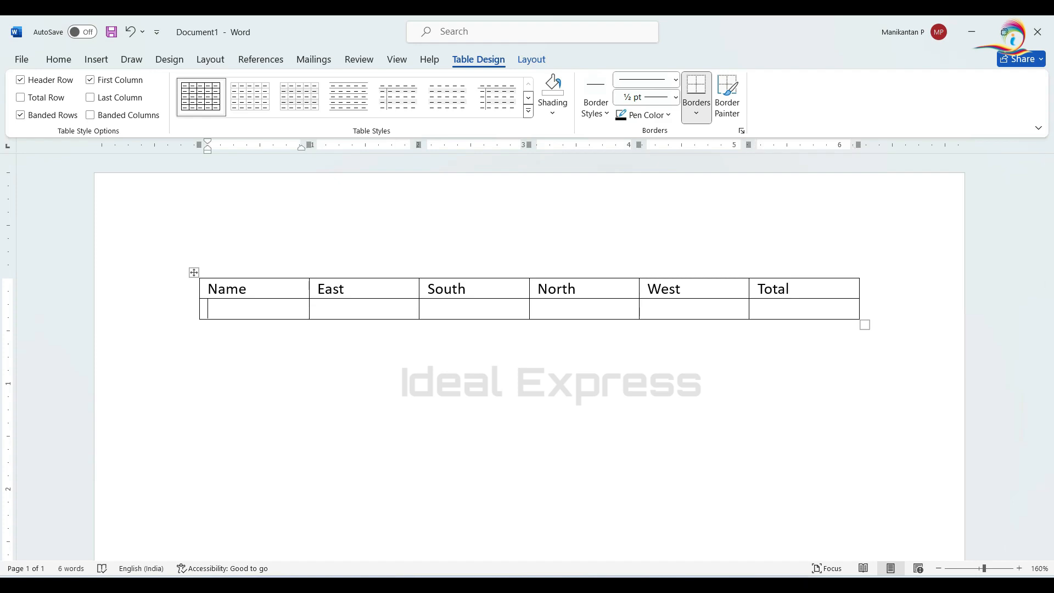
text(A)
key(Tab)
text(150)
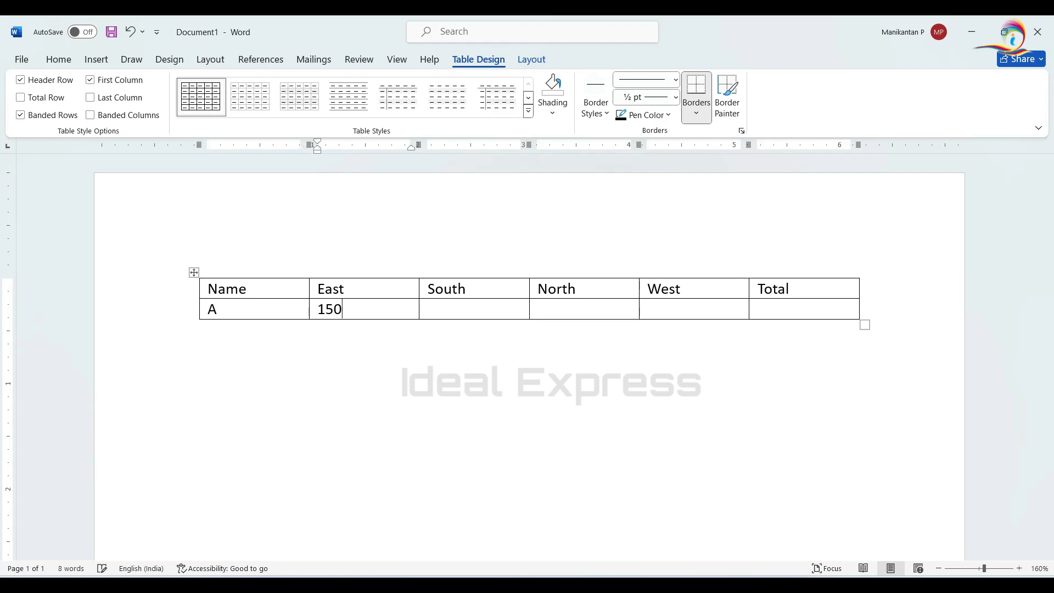
text(0)
key(Tab)
text(2500)
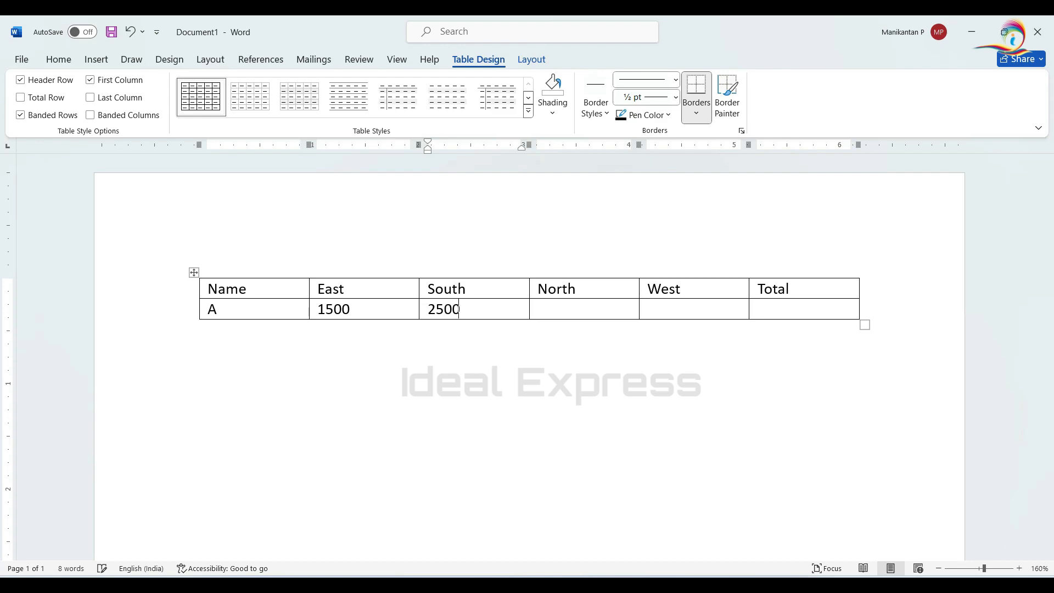
key(Tab)
text(4800)
key(Tab)
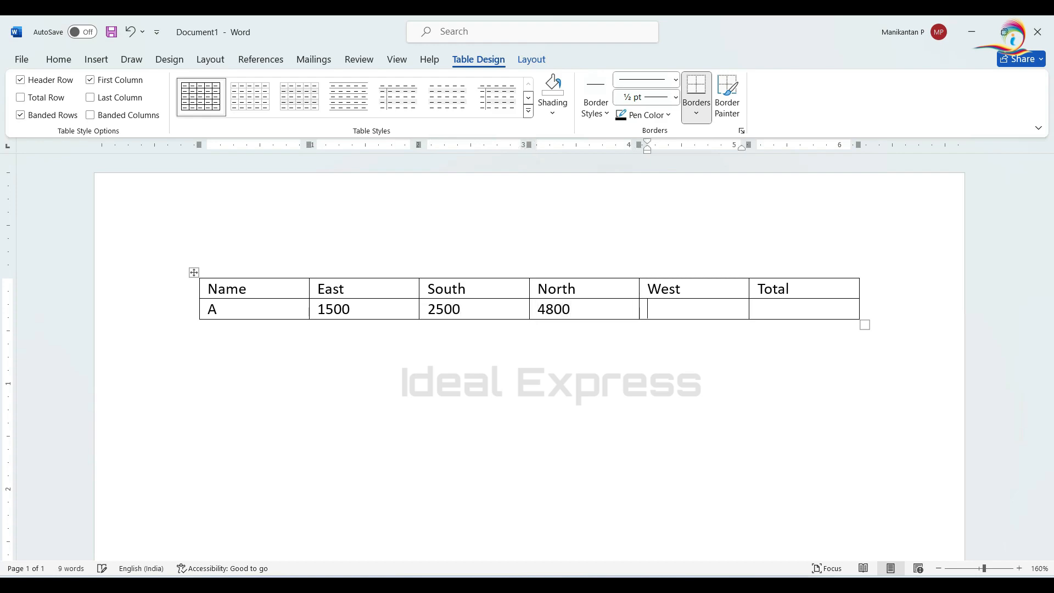
text(3000)
key(Tab)
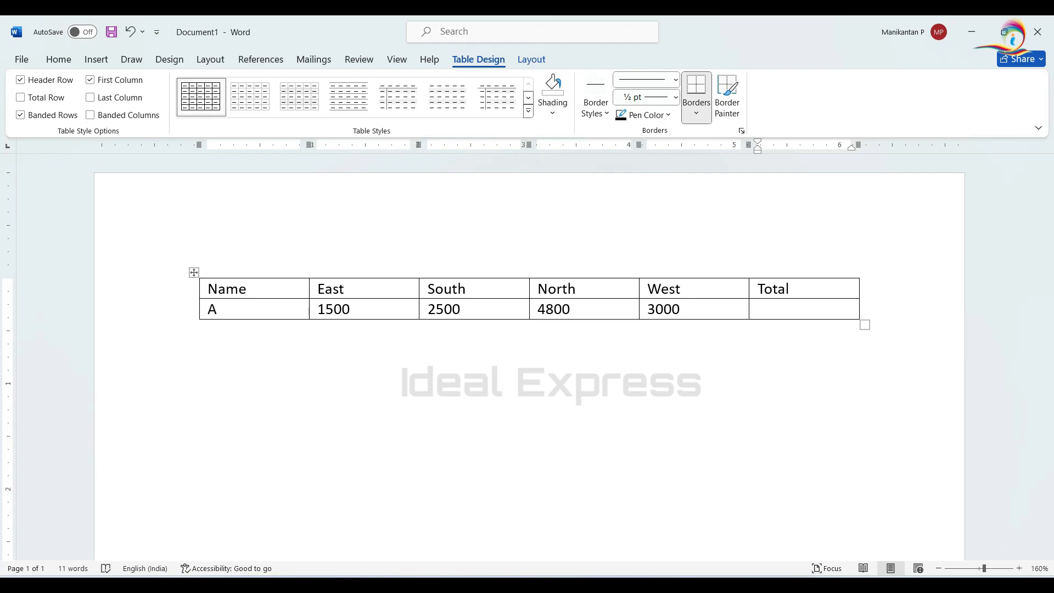
Add a row for B with East 2500, South 3500, North 4200 and West 5800, leaving Total empty.
key(Tab)
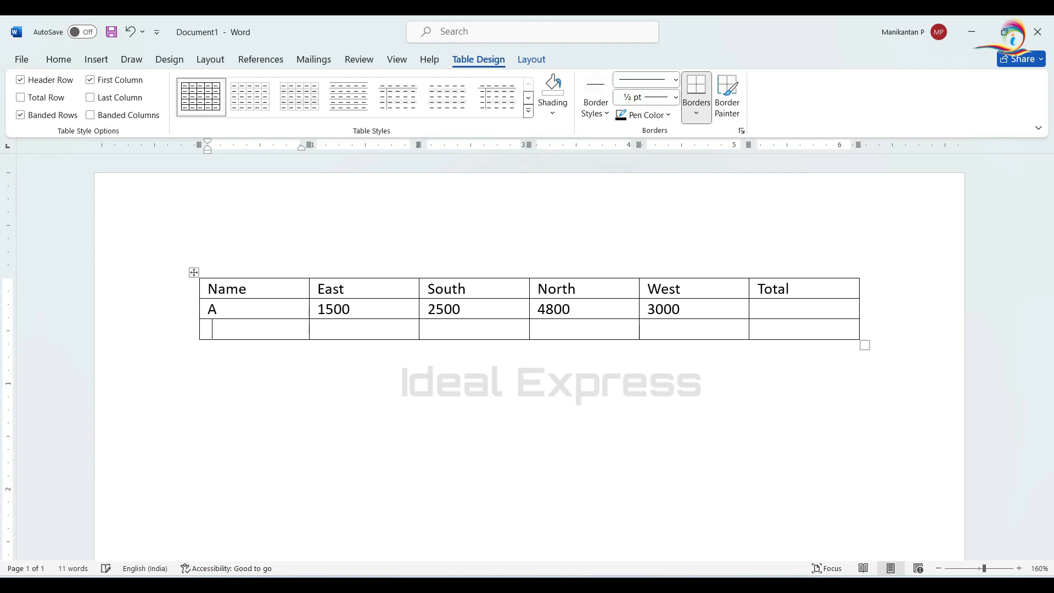
text(B)
key(Tab)
text(2500)
key(Tab)
text(3500)
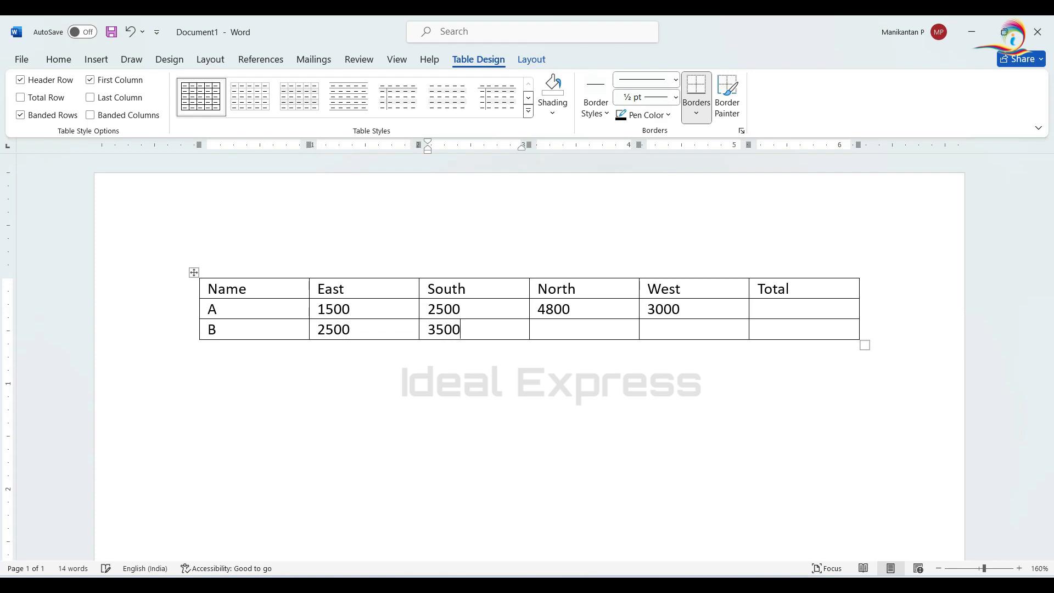
key(Tab)
text(4200)
key(Tab)
text(580)
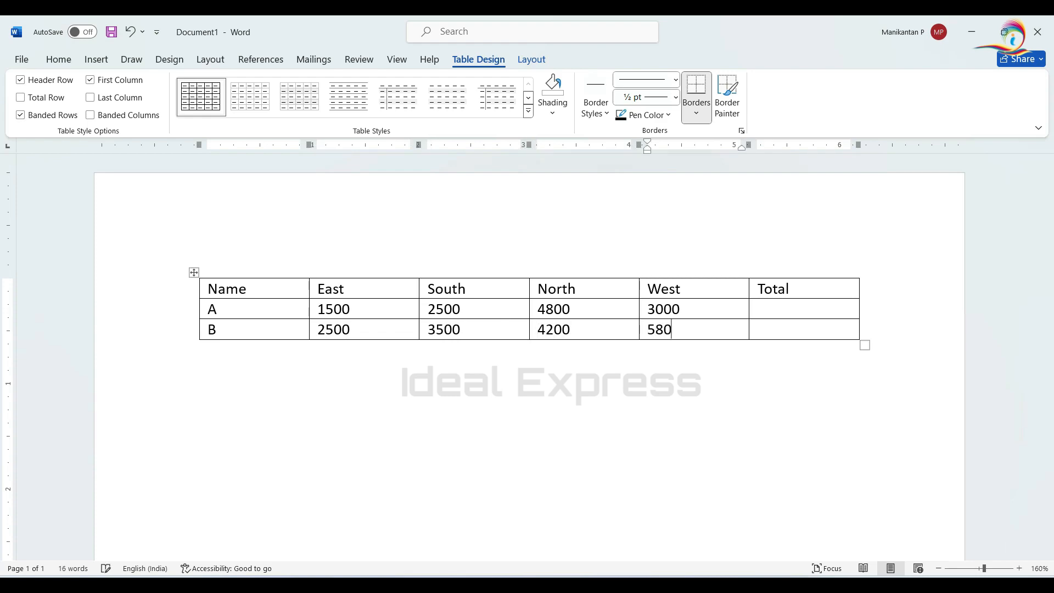
text(0)
key(Tab)
Add a row for C with East 3500, South 4200, North 5800 and West 1500, leaving Total empty.
key(Tab)
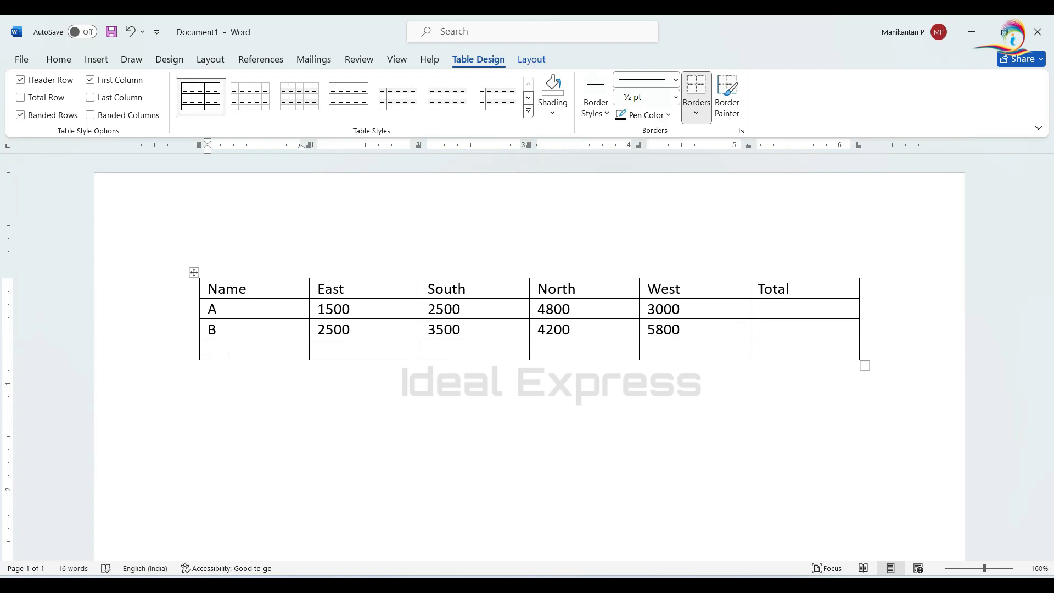
text(C)
key(Tab)
text(3500)
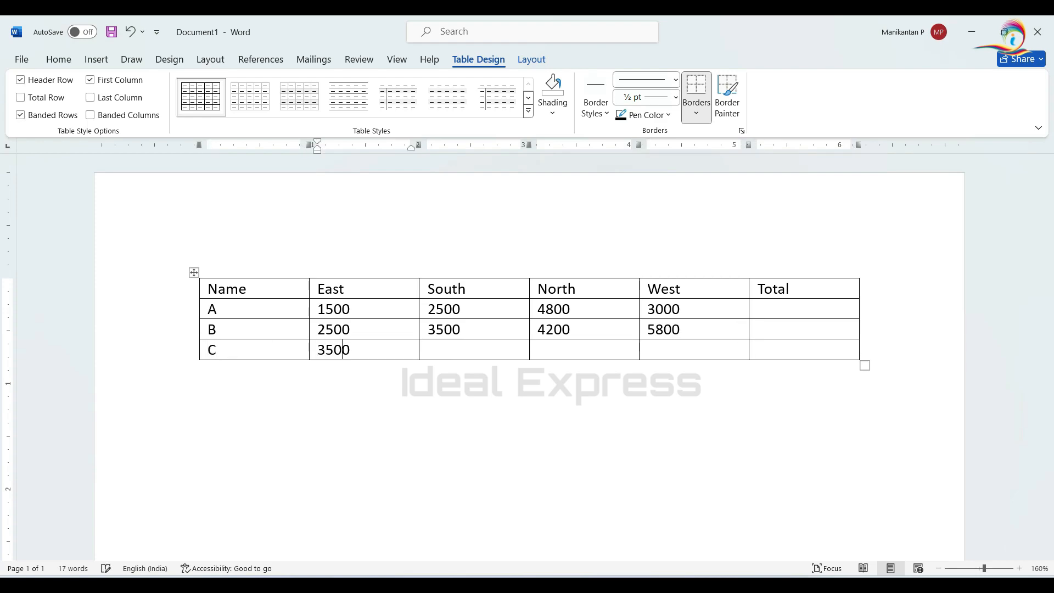
key(Tab)
text(4200)
key(Tab)
text(5800)
key(Tab)
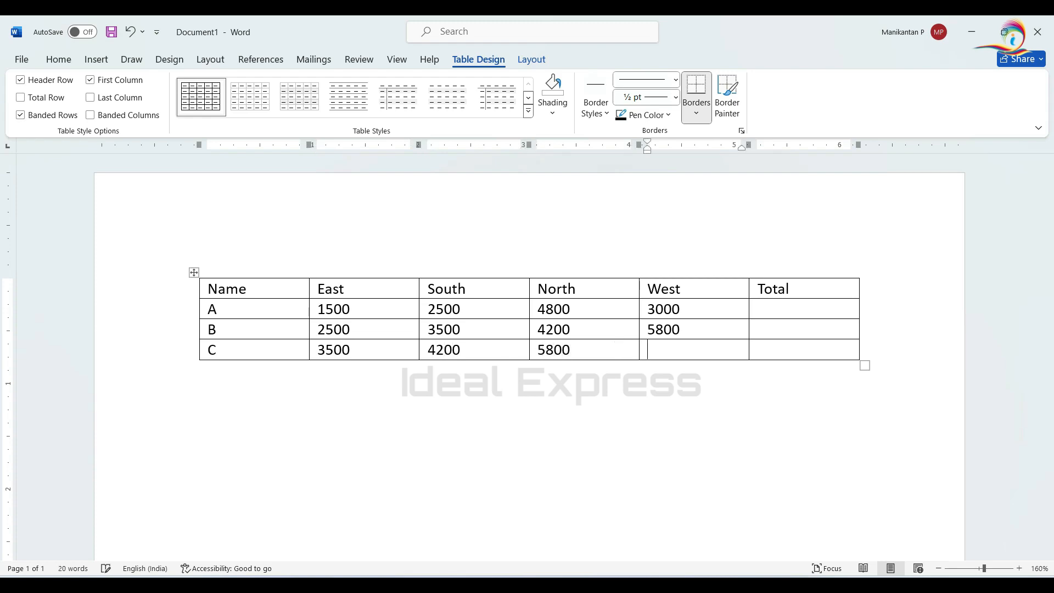
text(1500)
key(Tab)
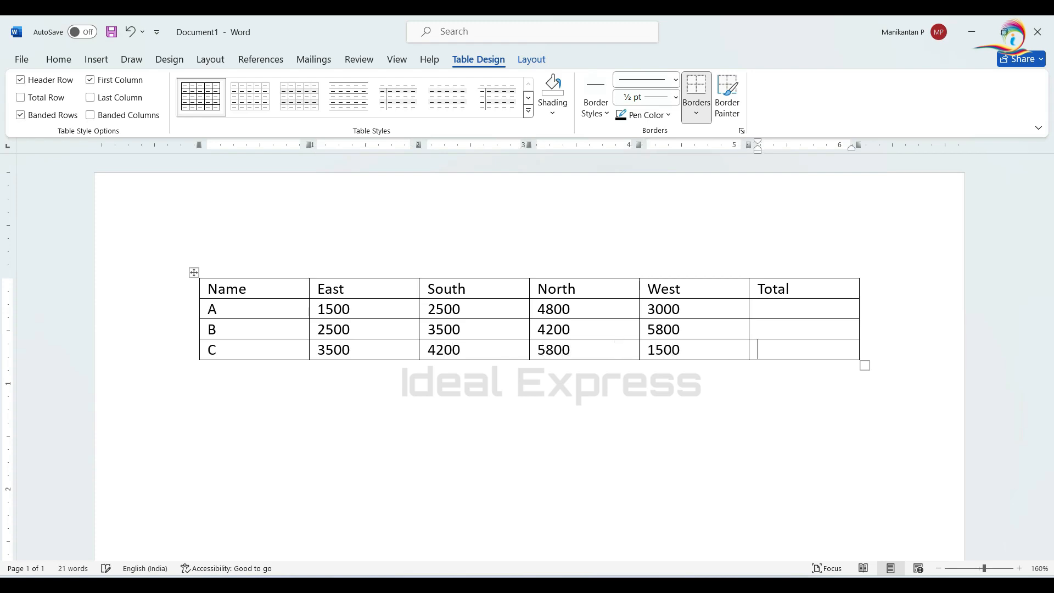
Add a final row labelled Region Total below row C.
key(Tab)
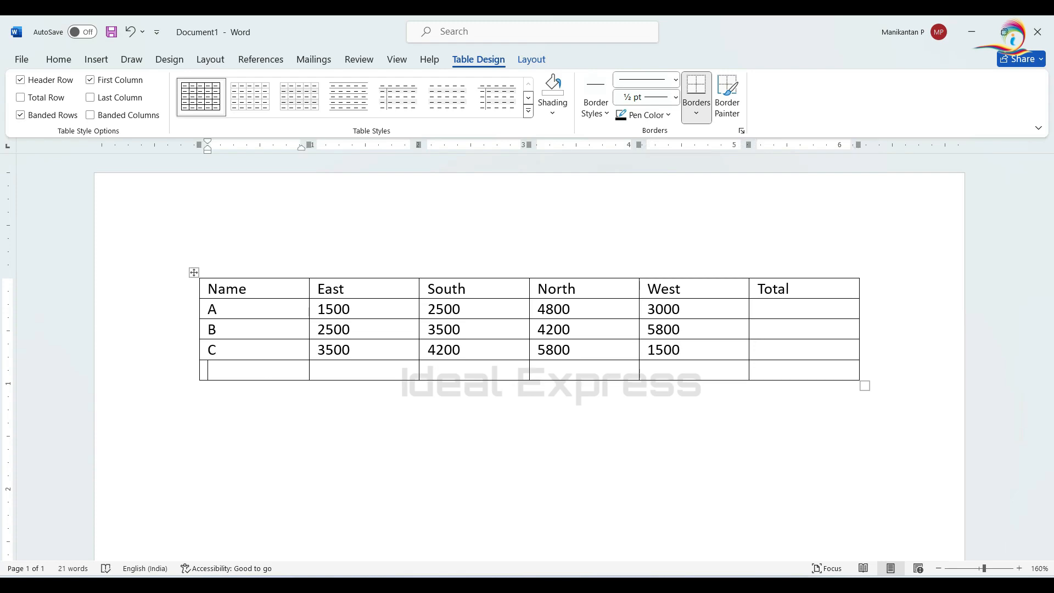
text(Region Total)
key(Tab)
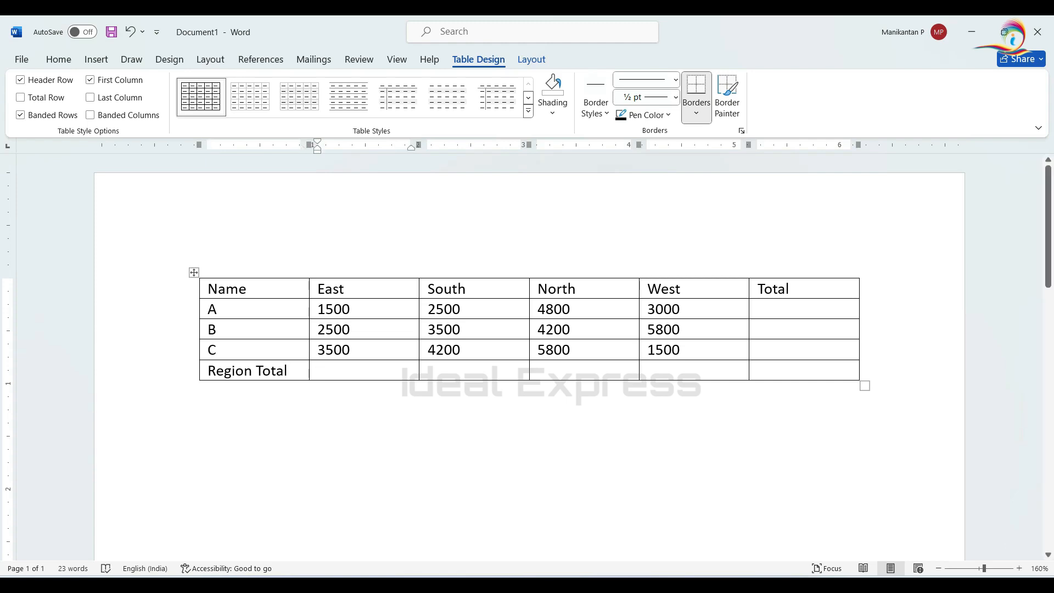
Examine the East column, the empty Region Total cells and the empty cells of the Total column.
click(346, 289)
drag(346, 289, 357, 371)
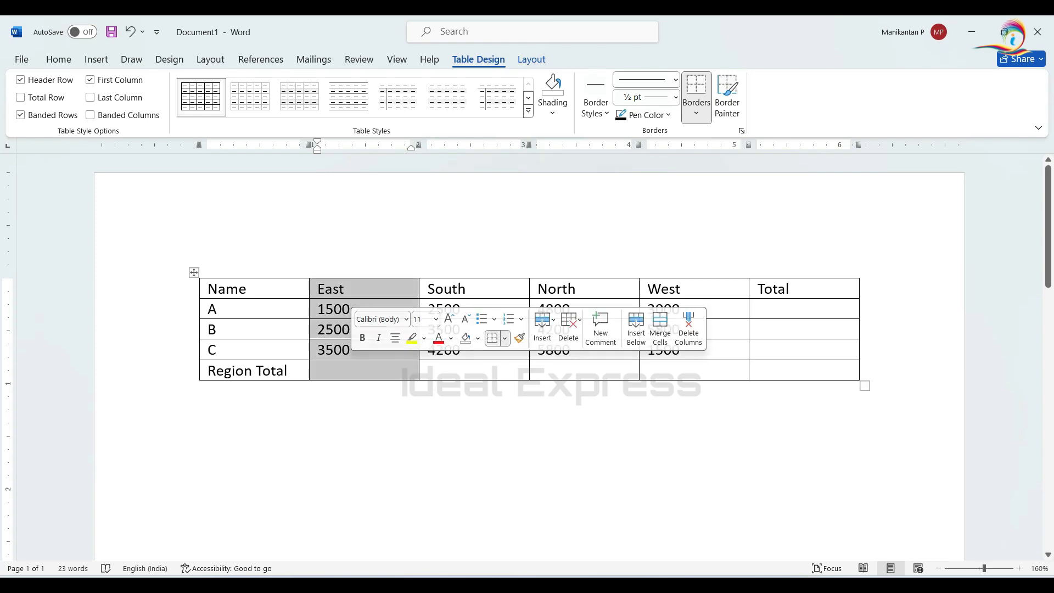
click(346, 370)
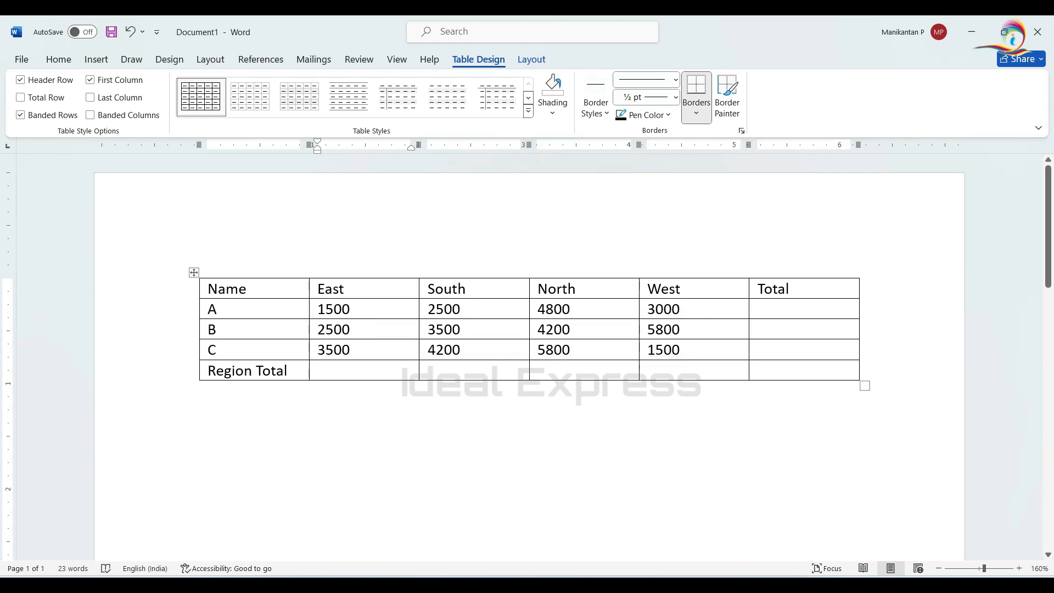
click(456, 371)
click(565, 371)
click(667, 370)
click(804, 277)
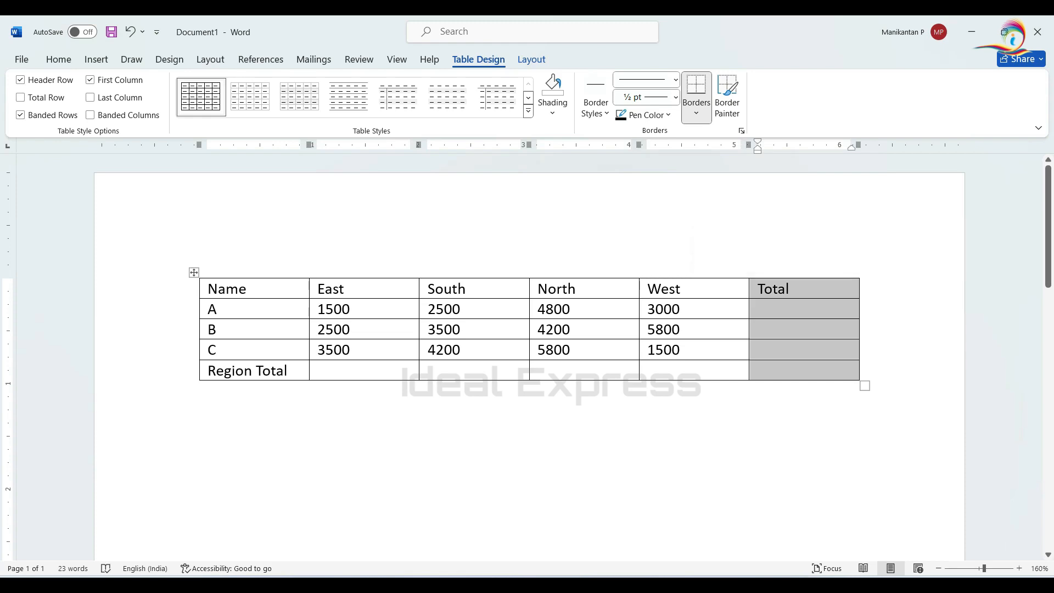
click(758, 309)
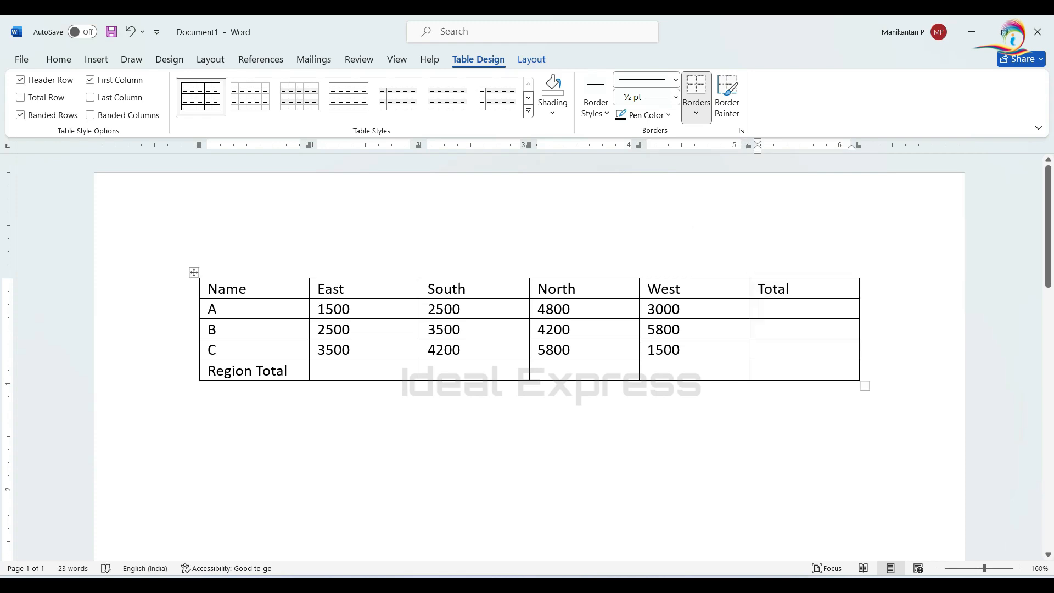
click(758, 329)
Place the cursor in the East column's Region Total cell and display the commands for inserting content.
click(318, 371)
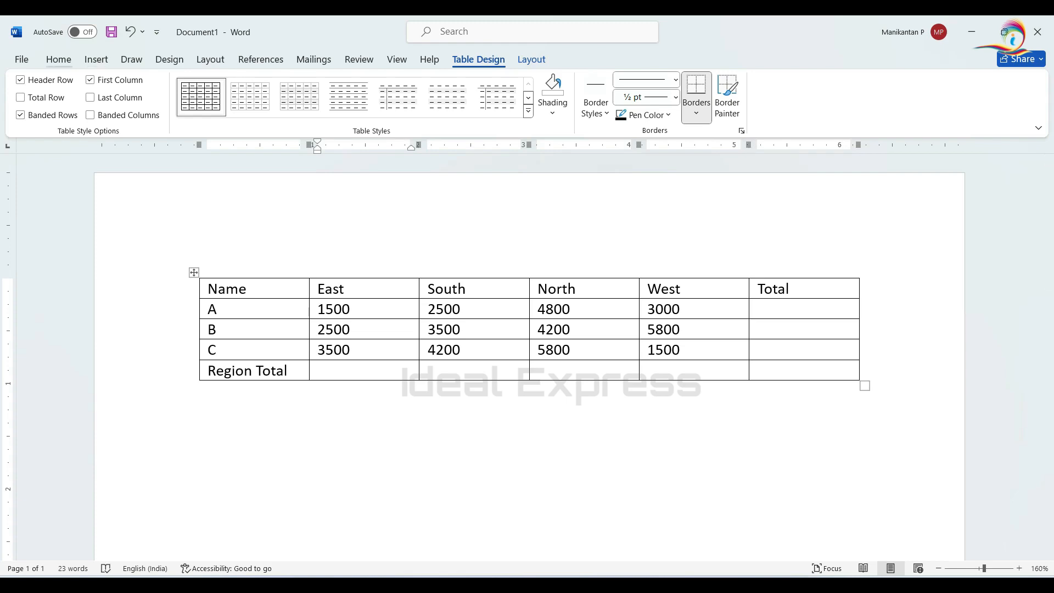
click(96, 60)
click(58, 59)
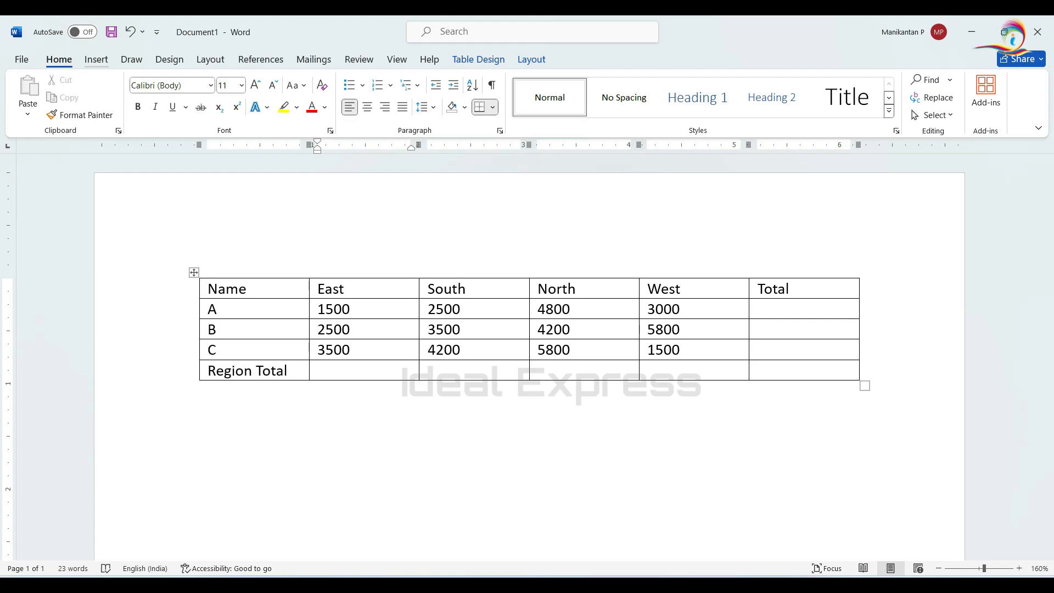
key(alt+n)
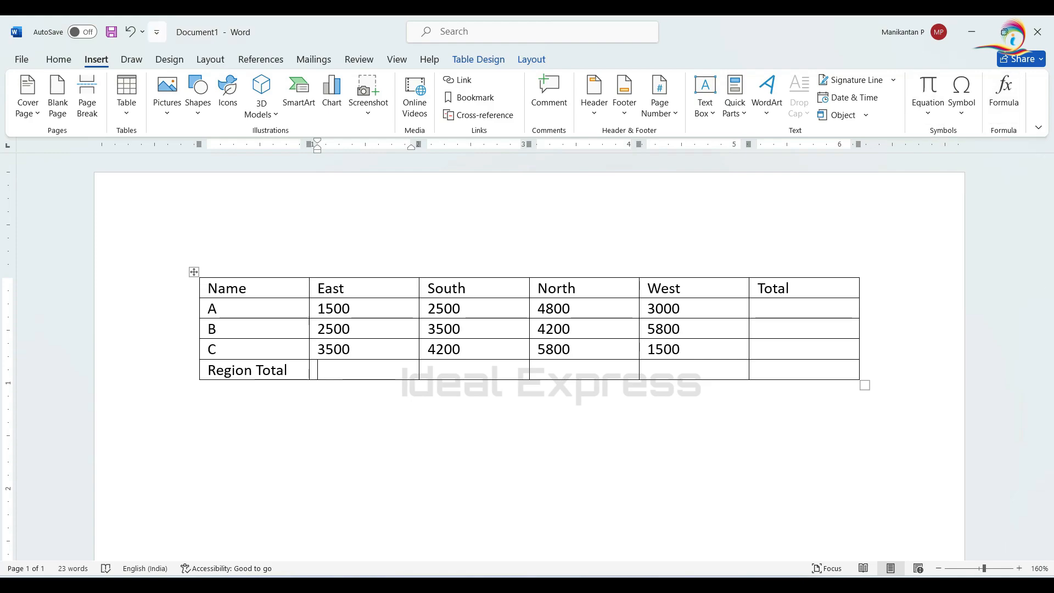
Open the ribbon customization options and set the command source to All Commands.
click(156, 32)
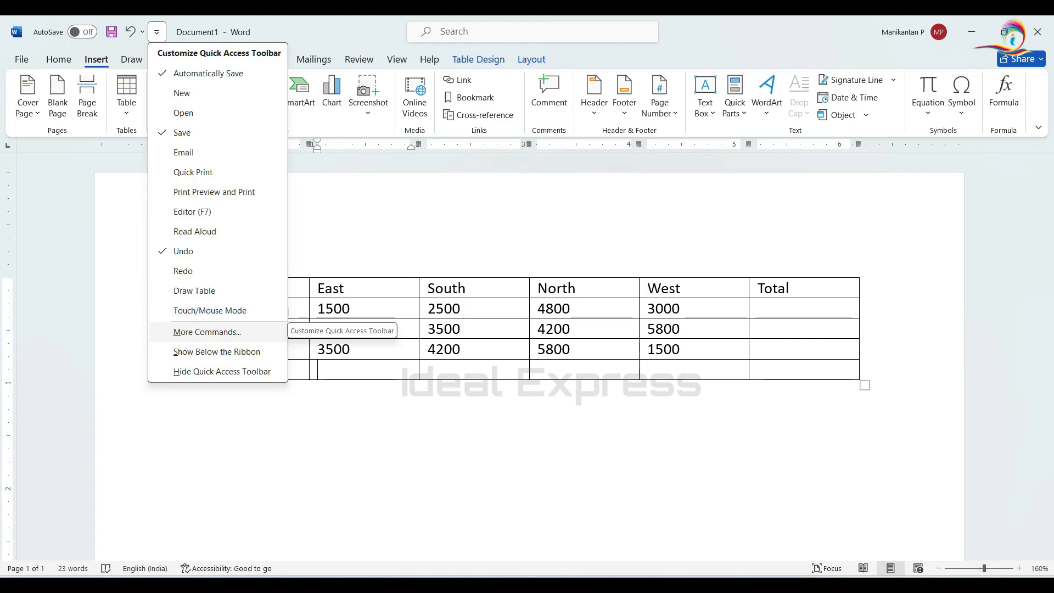
click(207, 332)
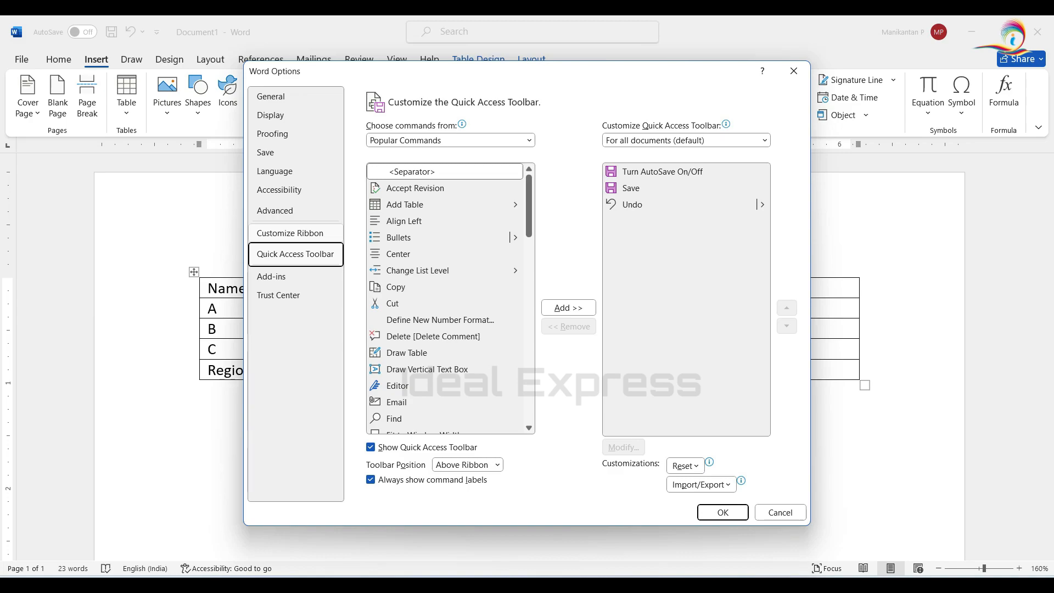
click(295, 234)
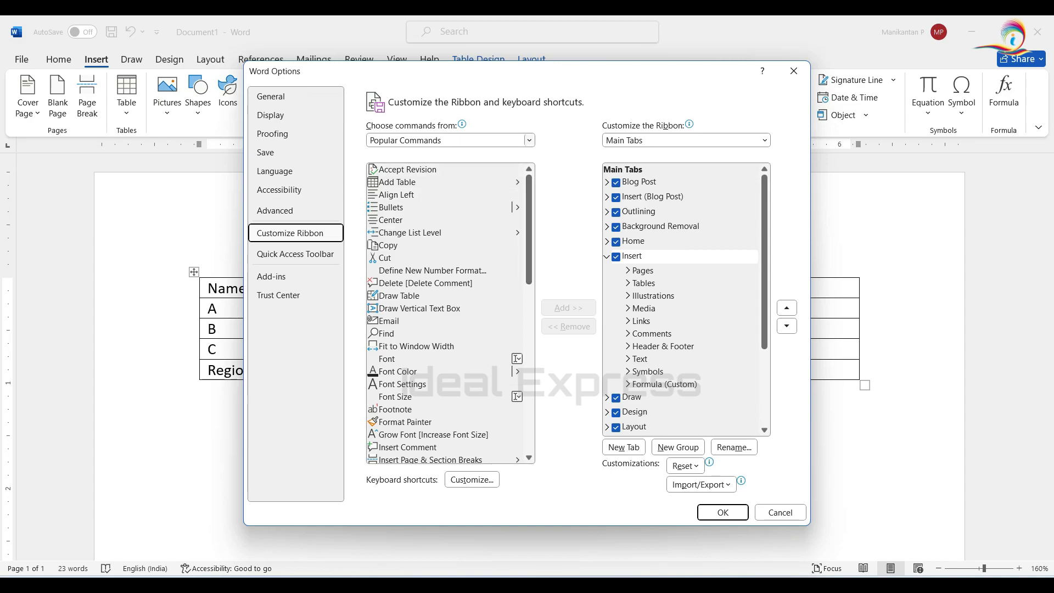
click(529, 140)
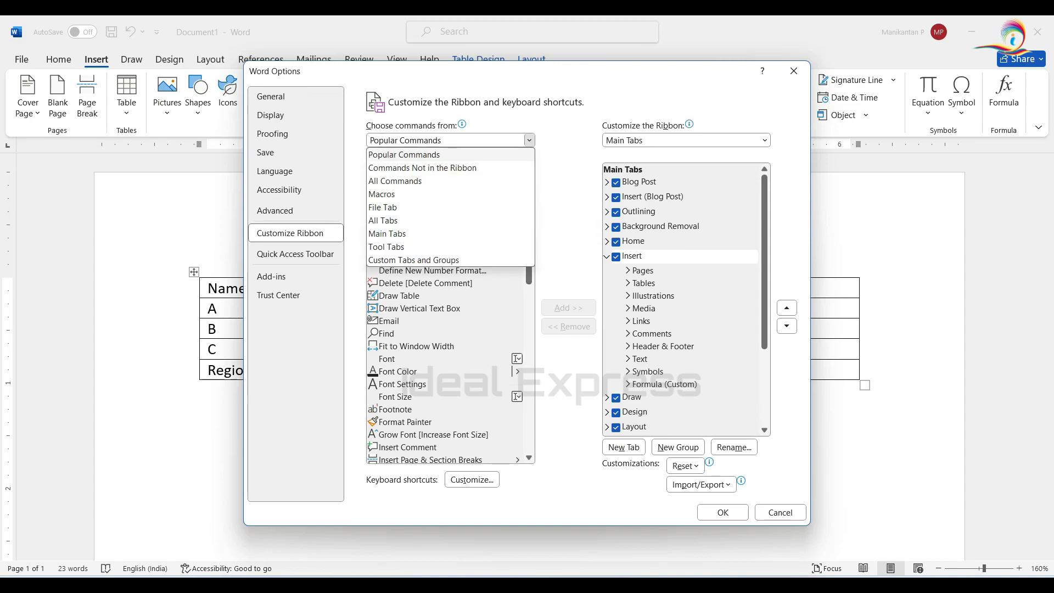
click(418, 181)
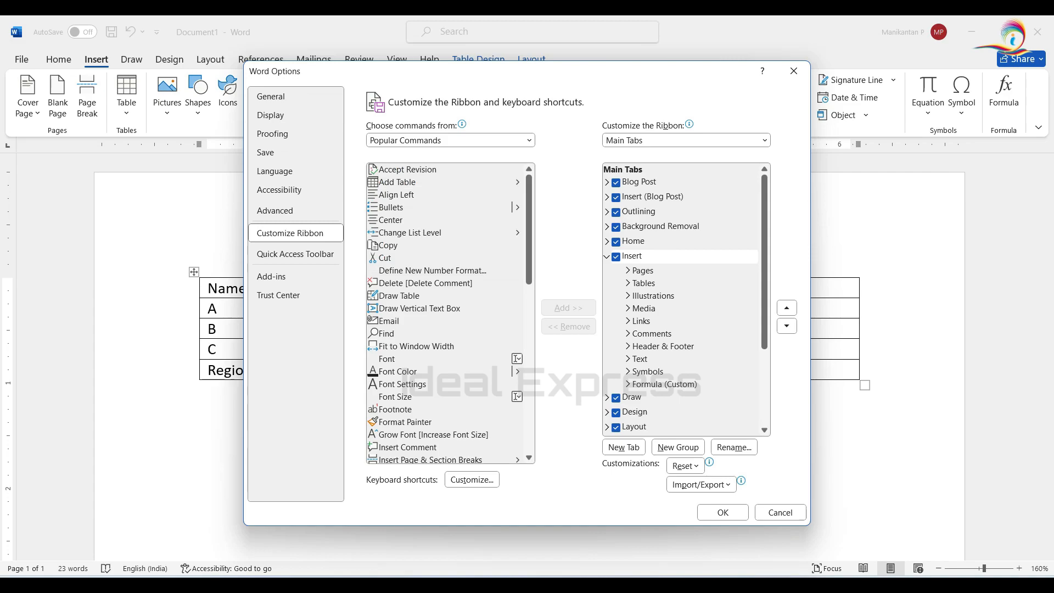
Find and select the Formula command in the list of all commands.
scroll(451, 236, down, 13)
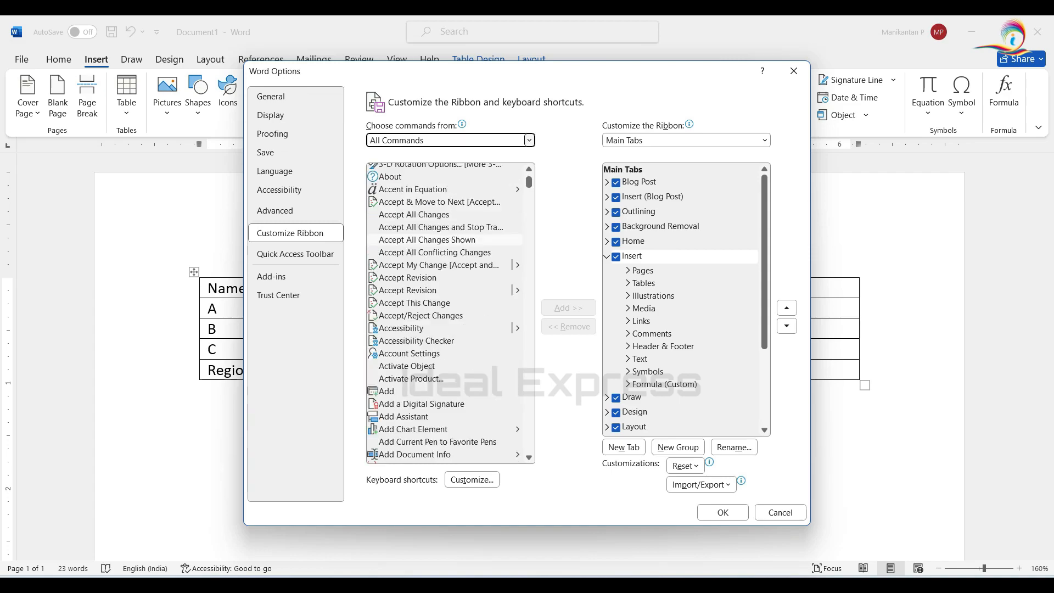
scroll(450, 236, down, 20)
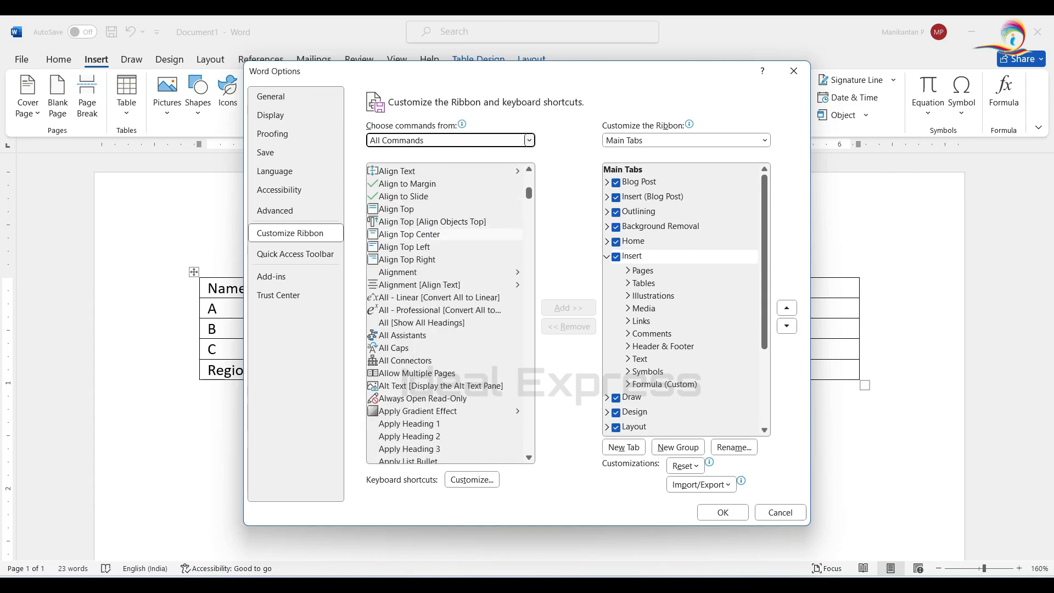
scroll(456, 211, down, 20)
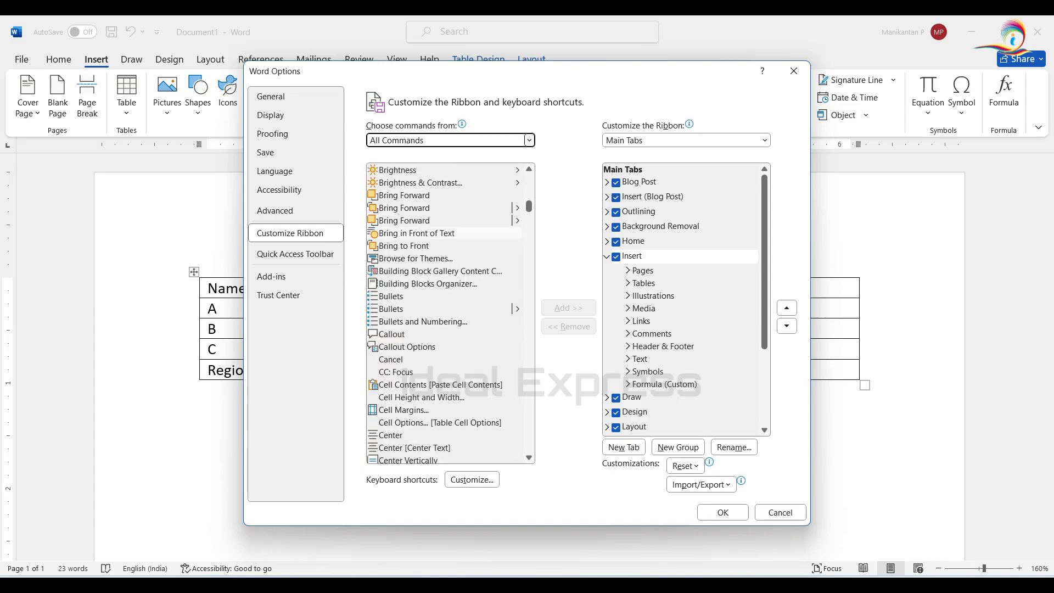
scroll(462, 230, down, 20)
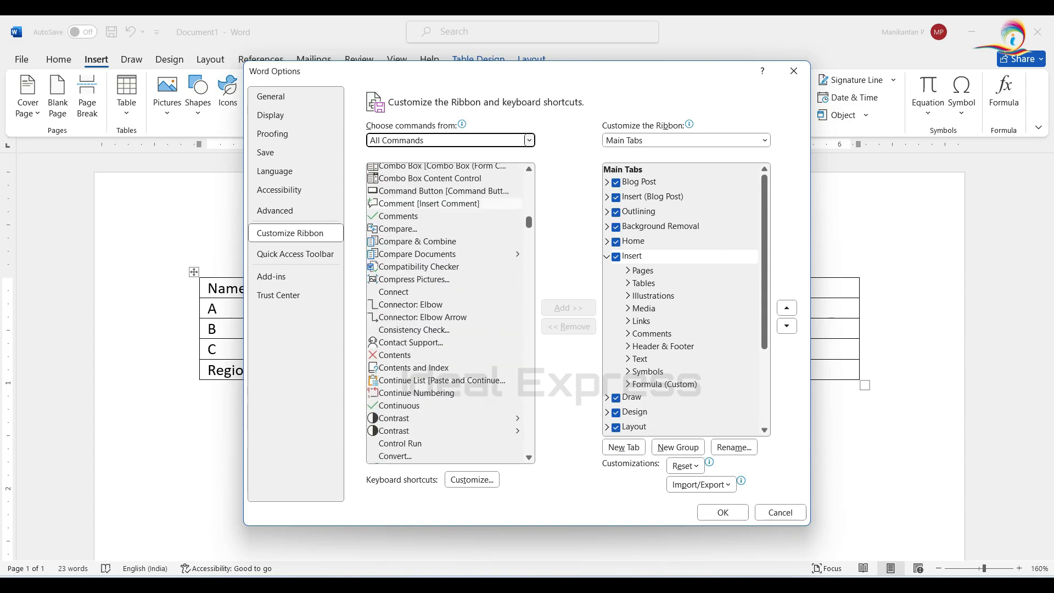
scroll(445, 313, down, 20)
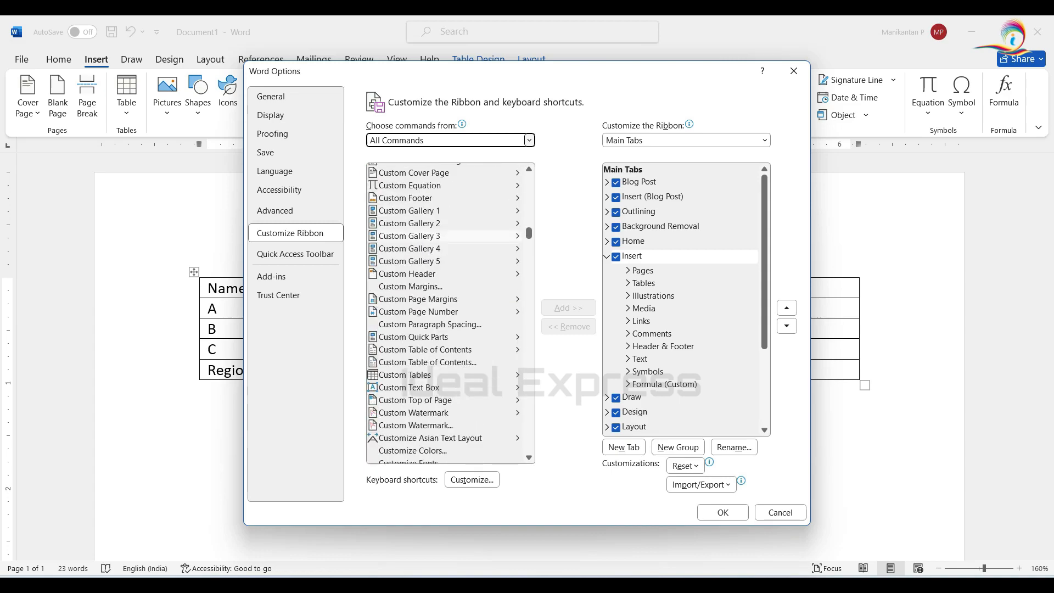
scroll(445, 236, down, 20)
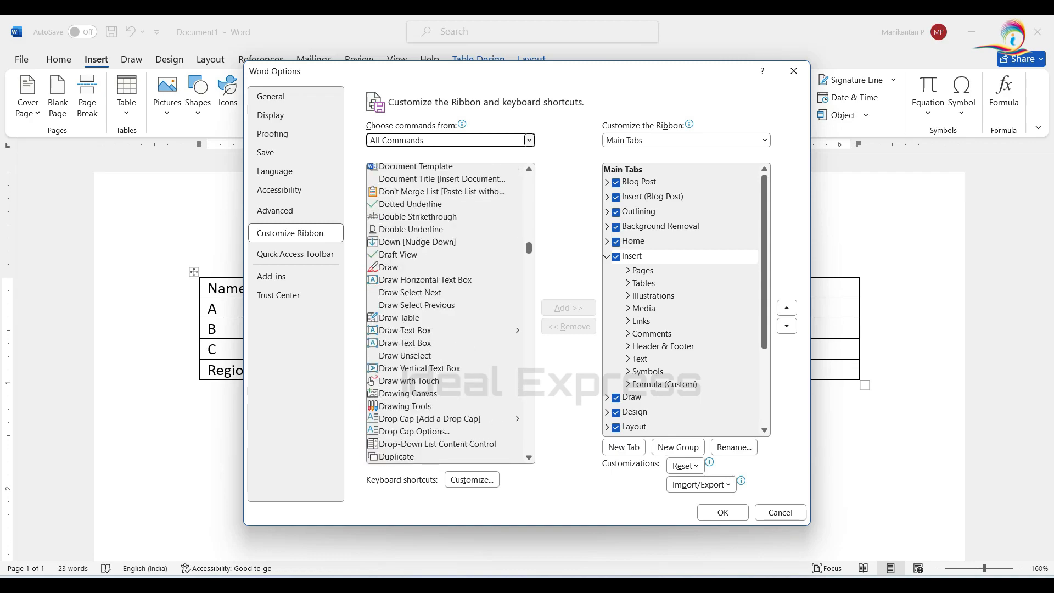
scroll(445, 234, down, 6)
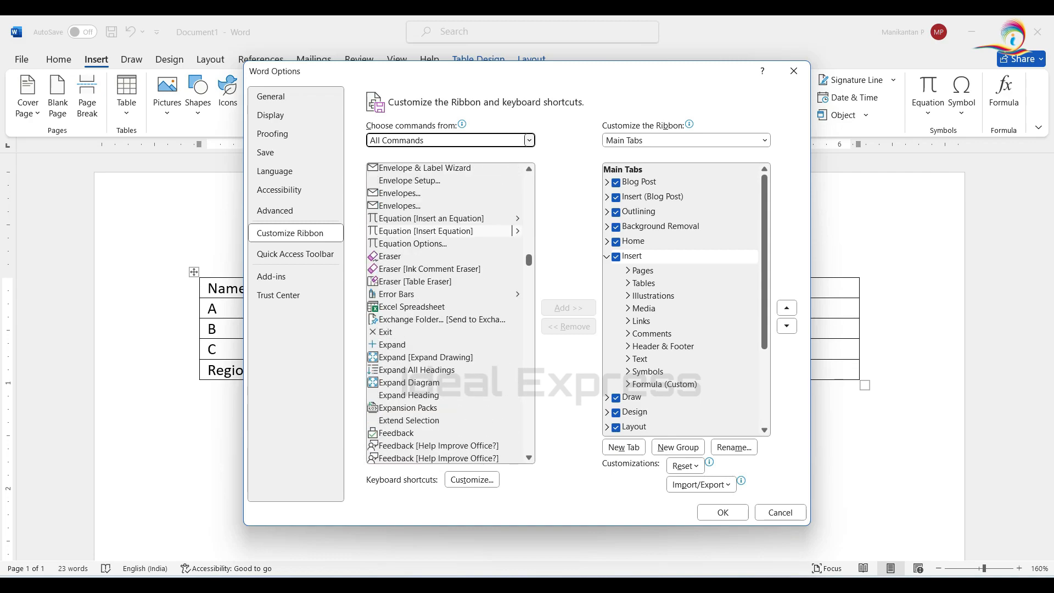
scroll(444, 255, up, 3)
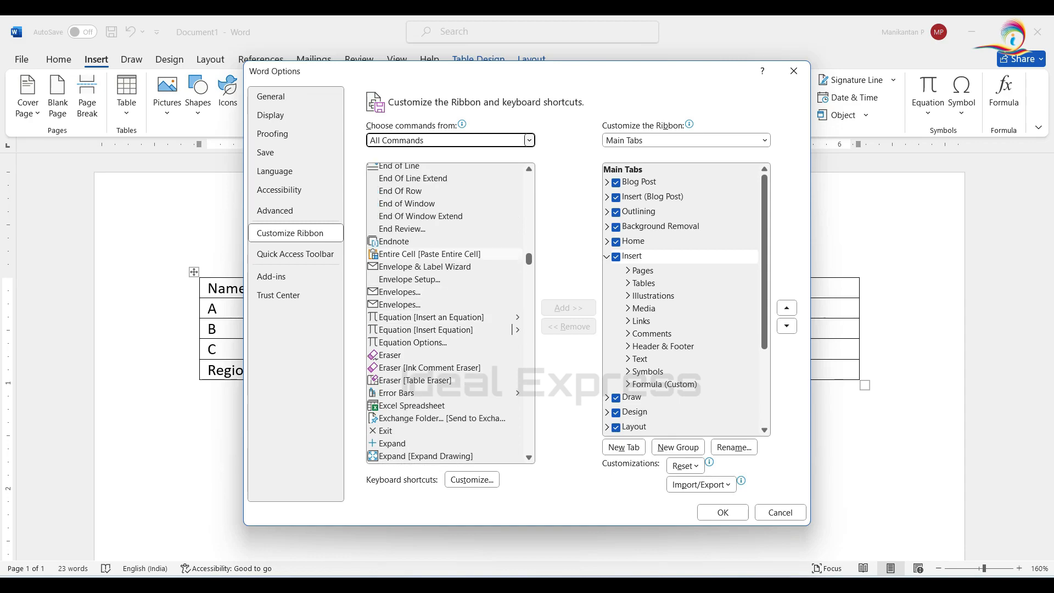
scroll(445, 263, down, 15)
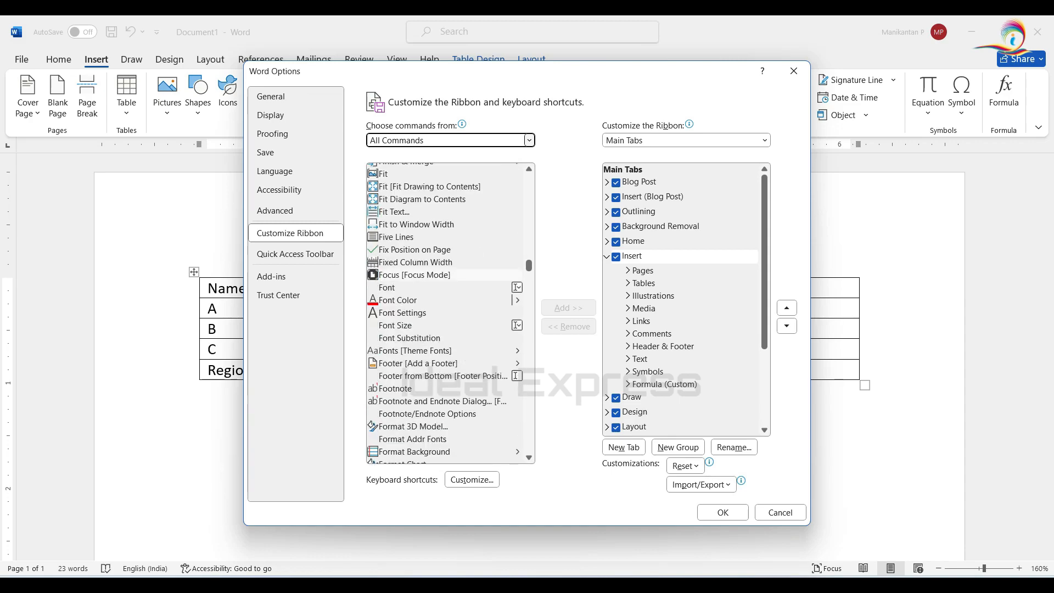
scroll(445, 236, down, 7)
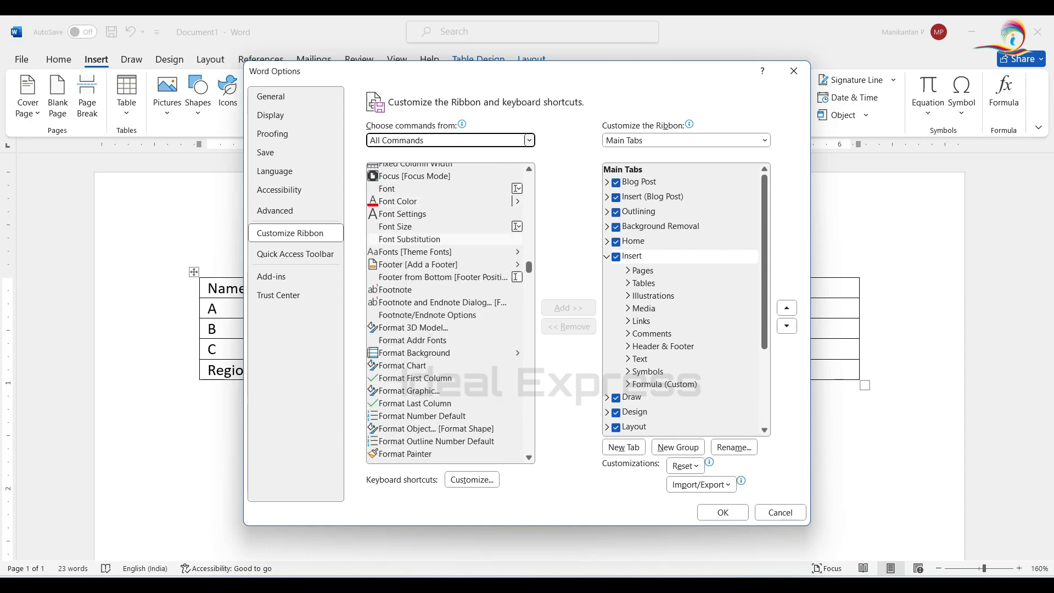
scroll(445, 200, down, 2)
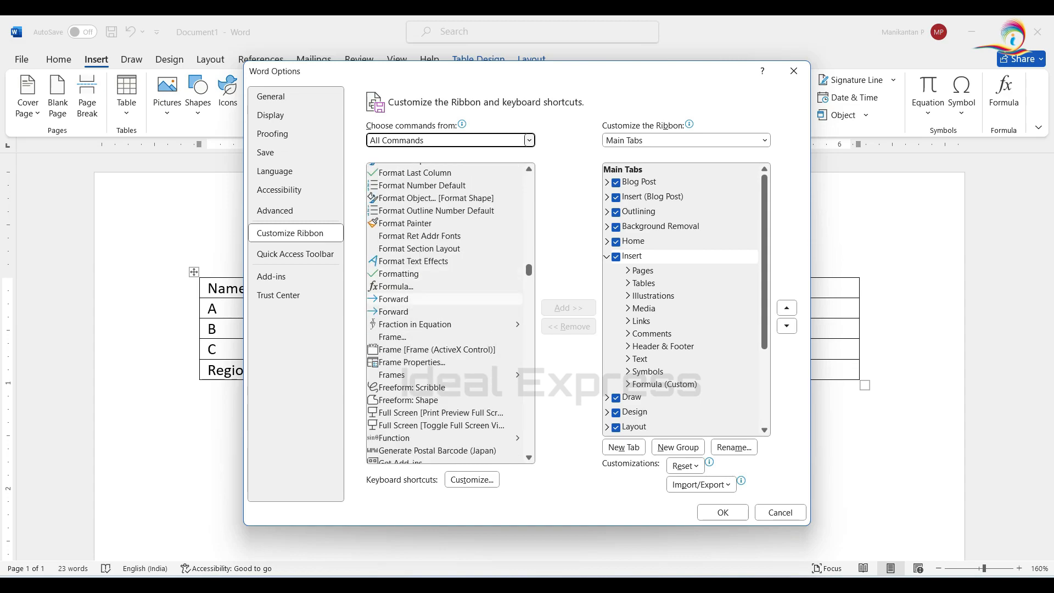
click(401, 286)
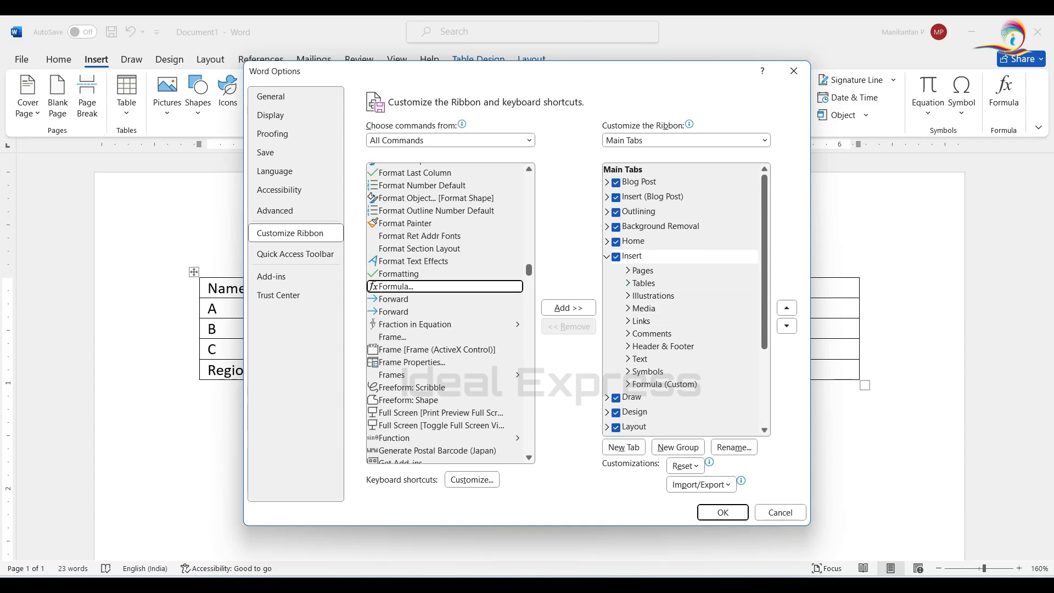
Try to add the Formula command directly to the Insert tab.
click(632, 256)
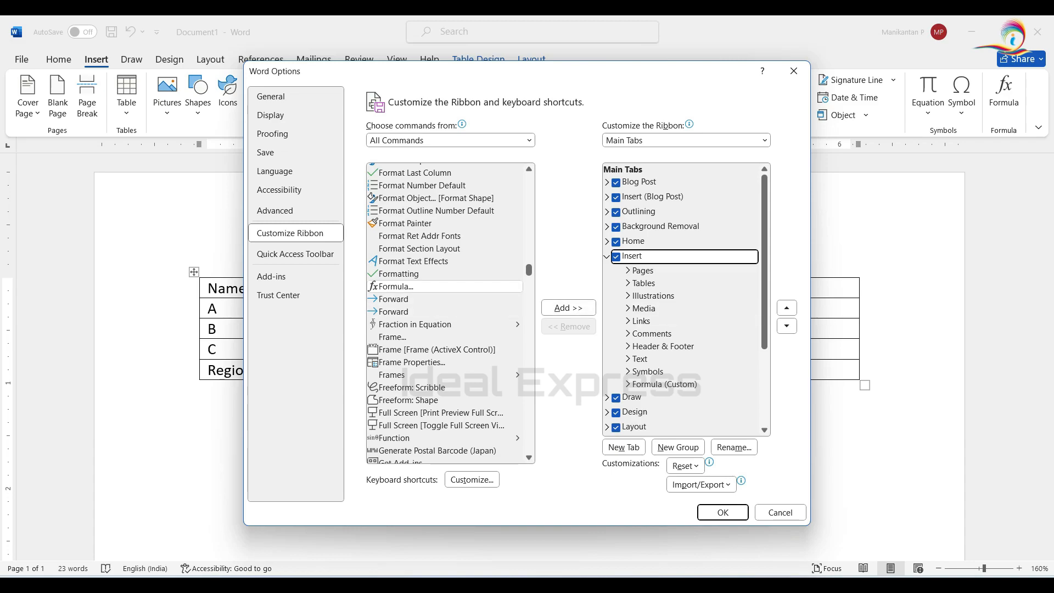
click(569, 308)
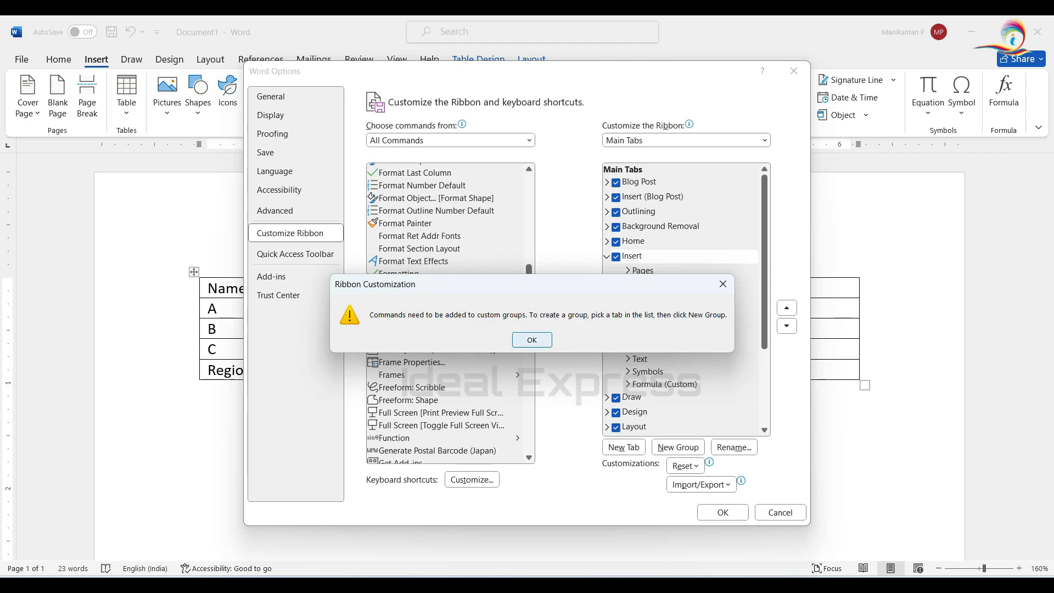
click(532, 340)
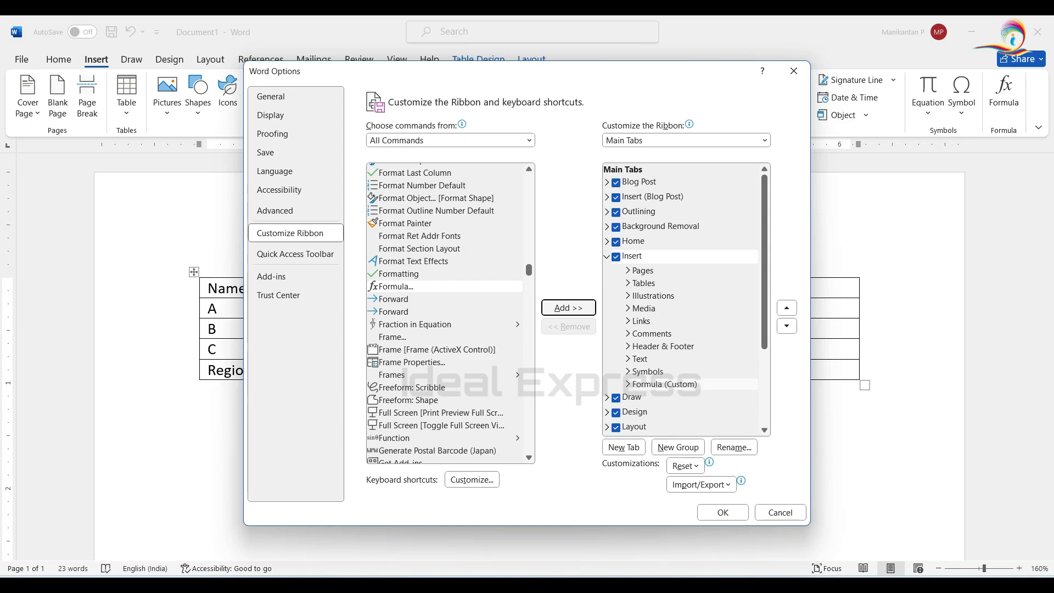
Remove the custom Formula group from the Insert tab and create a new custom group there.
click(664, 385)
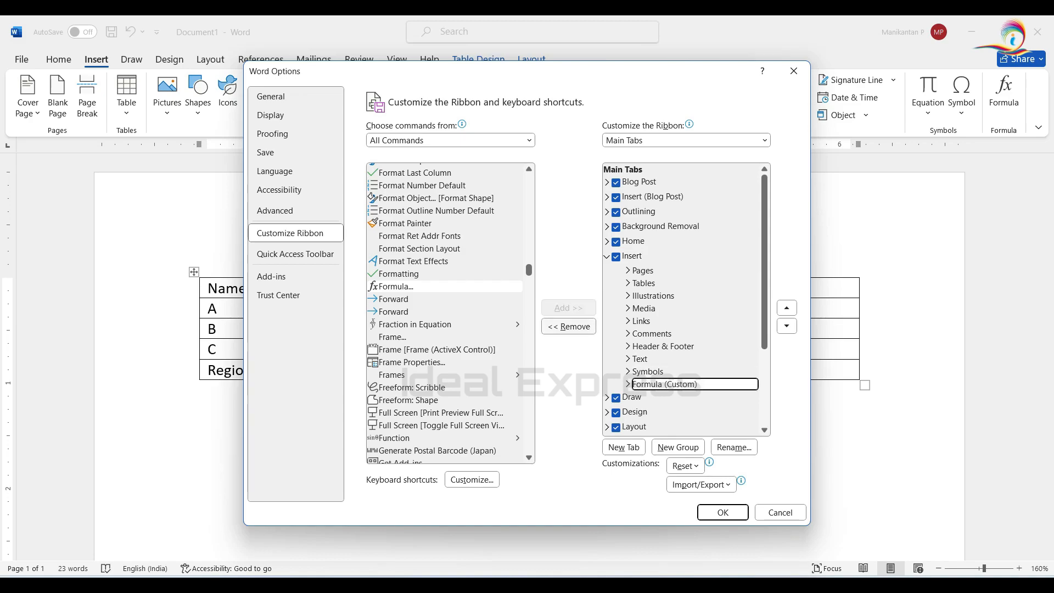
click(568, 327)
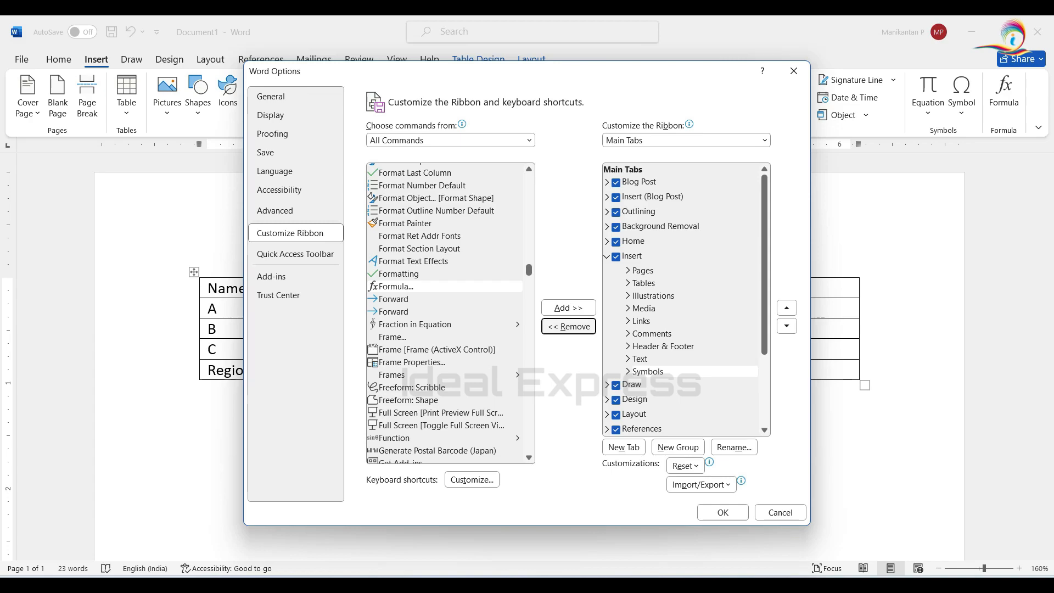
click(396, 286)
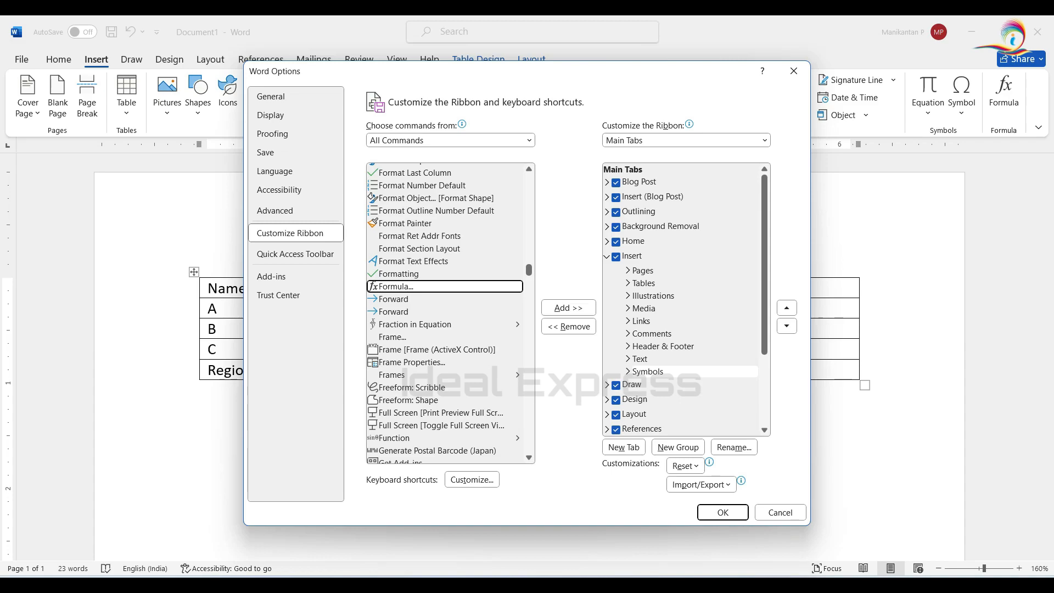
click(632, 256)
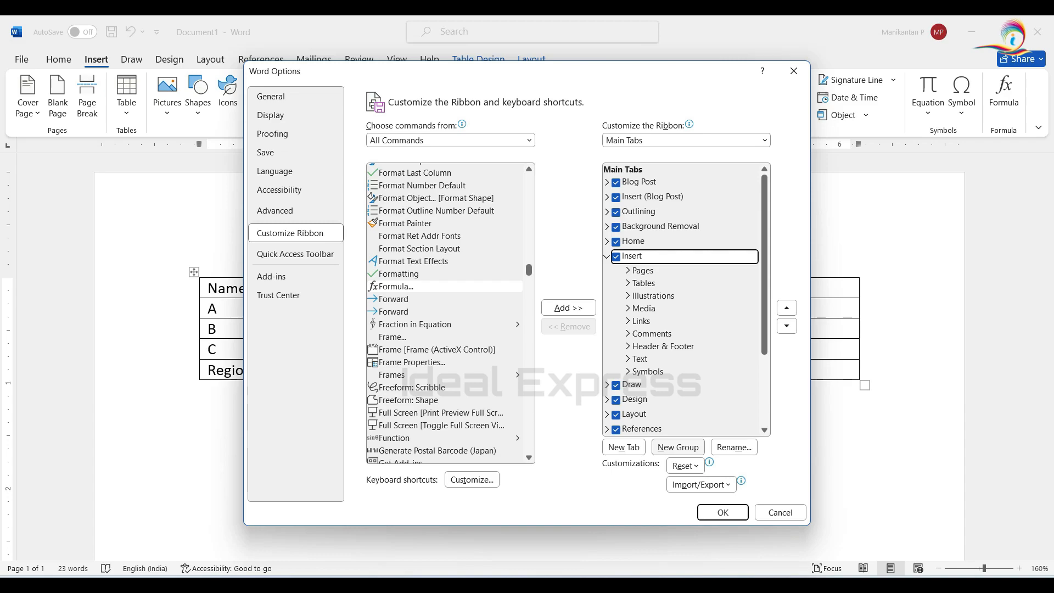
click(678, 447)
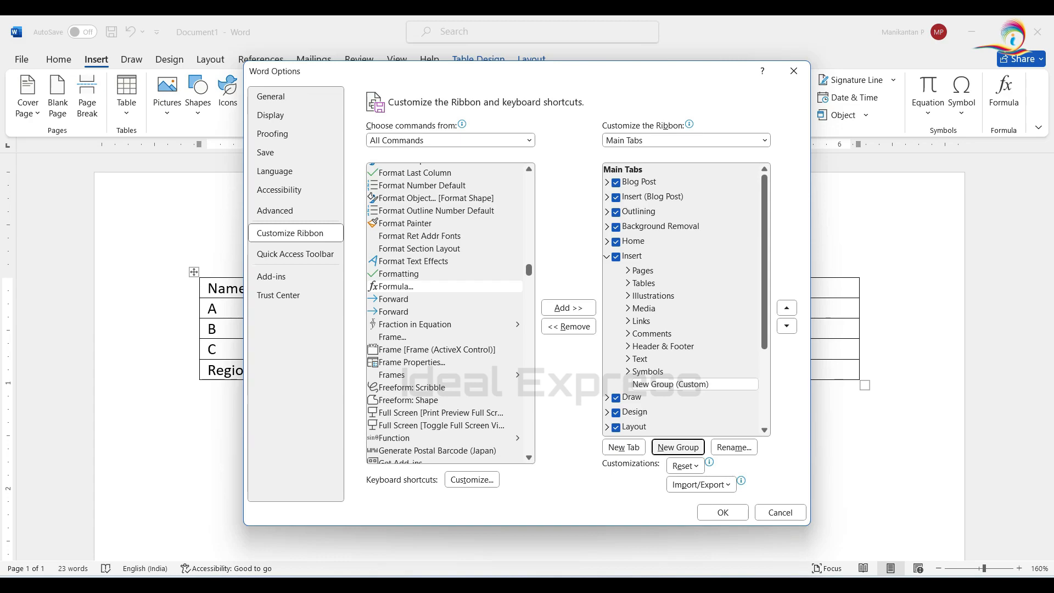
Rename the new custom group on the Insert tab as Formula.
click(670, 385)
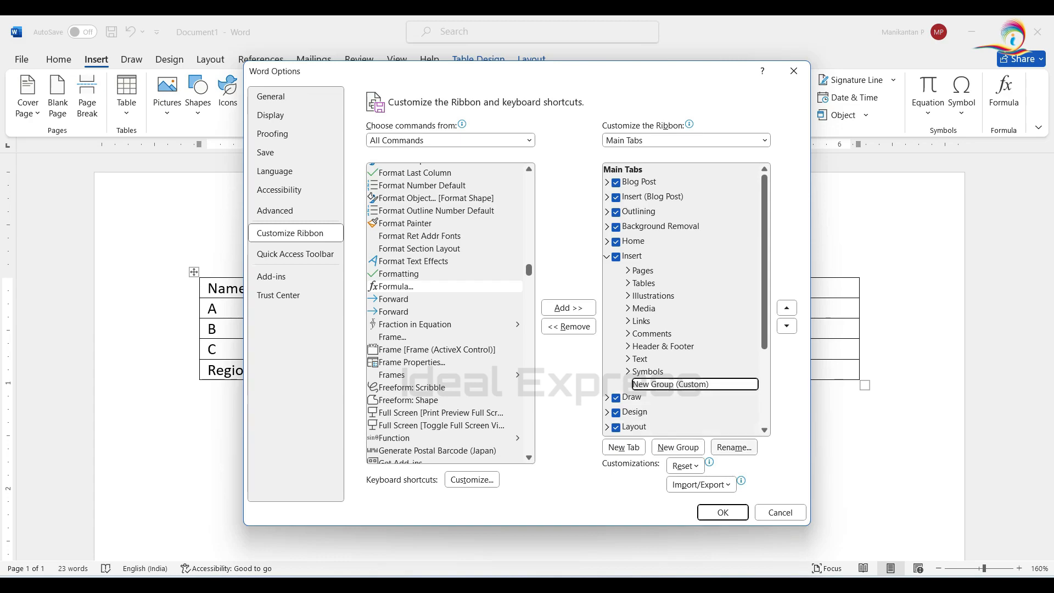
click(733, 446)
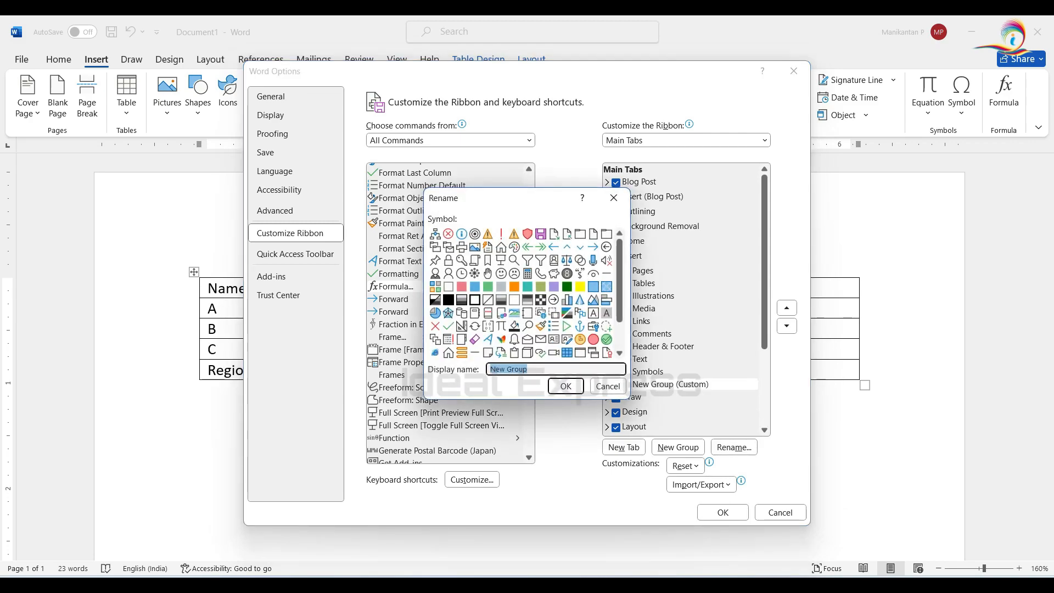
text(Formula)
key(Return)
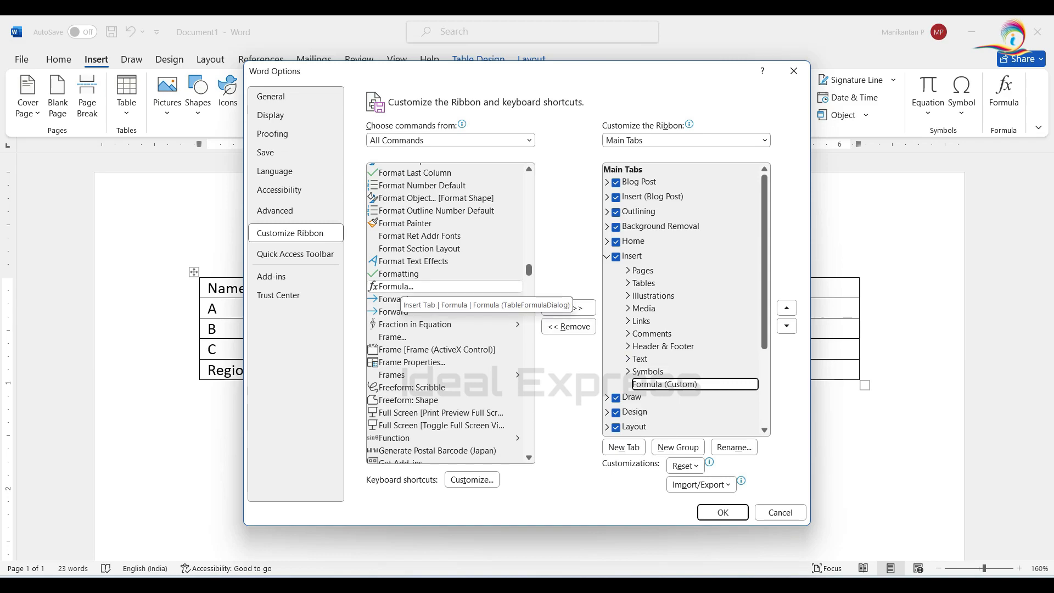
Add the Formula command to the custom Formula group and apply the ribbon customization.
click(401, 286)
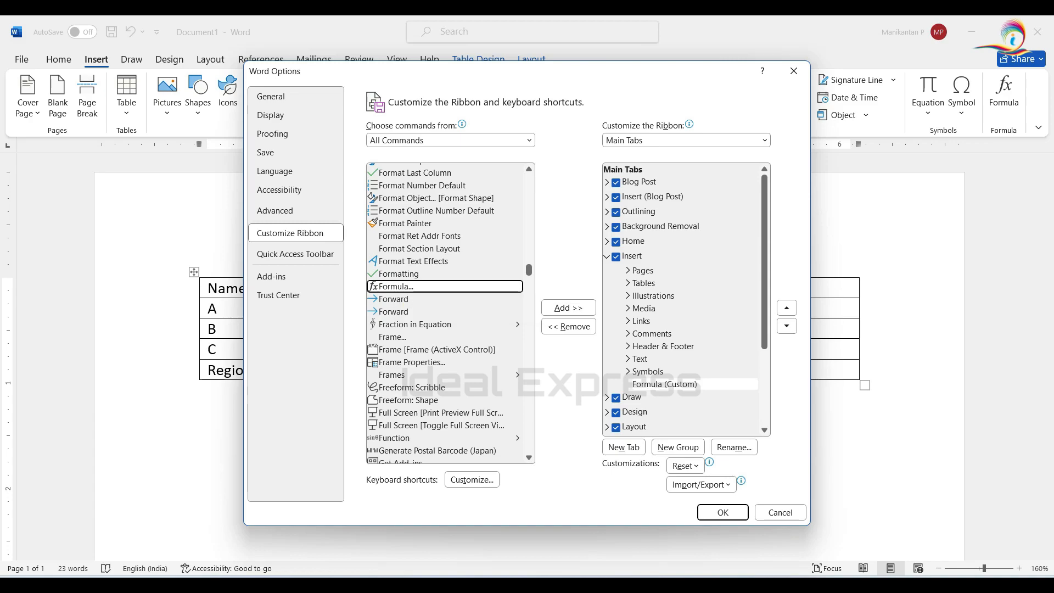
key(alt+a)
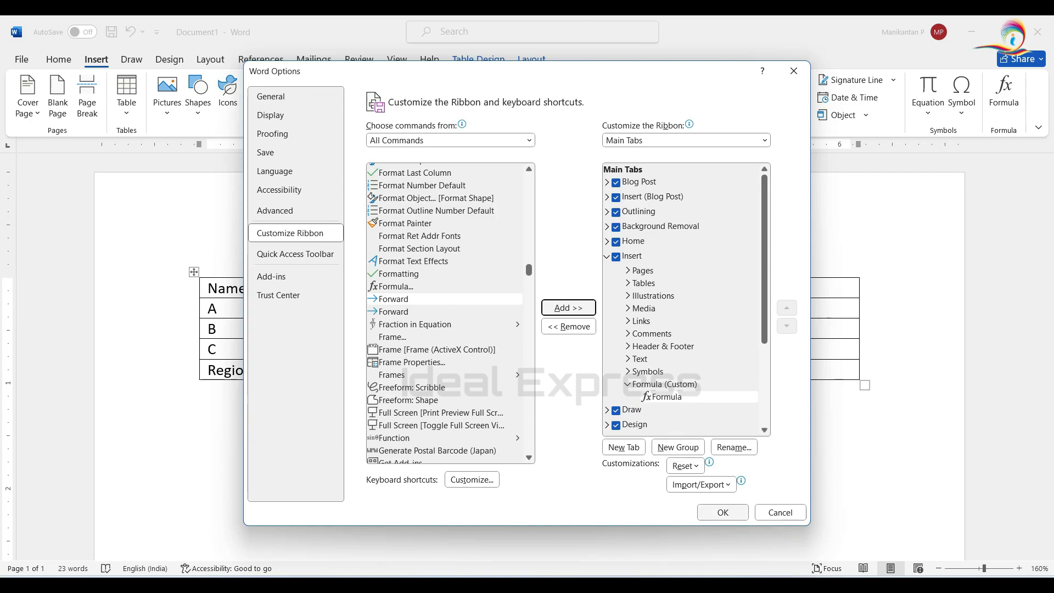
click(723, 513)
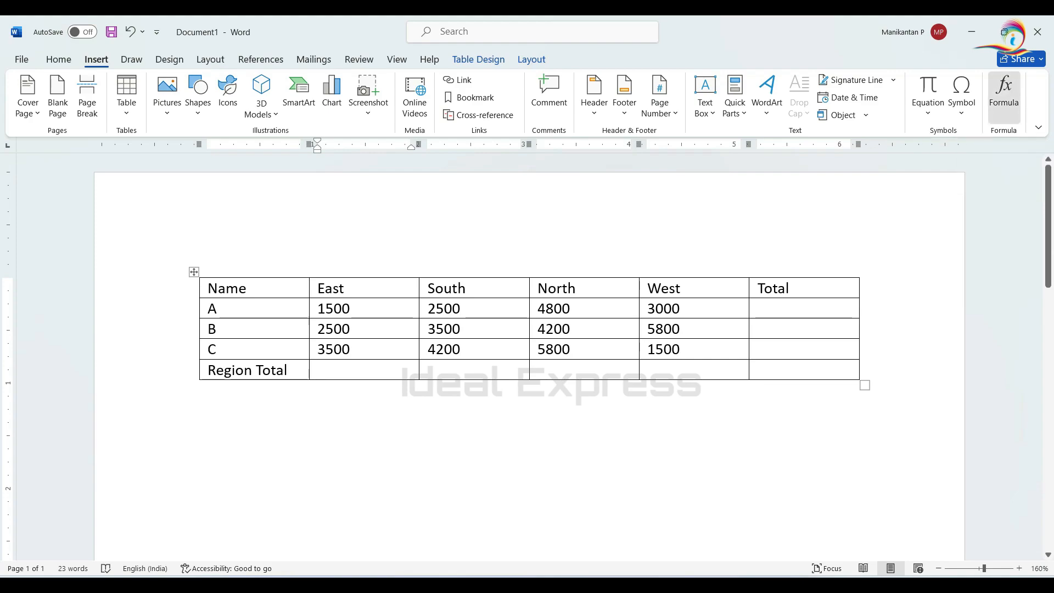
Calculate the East column's Region Total by inserting the formula =SUM(ABOVE) in its cell.
click(1004, 94)
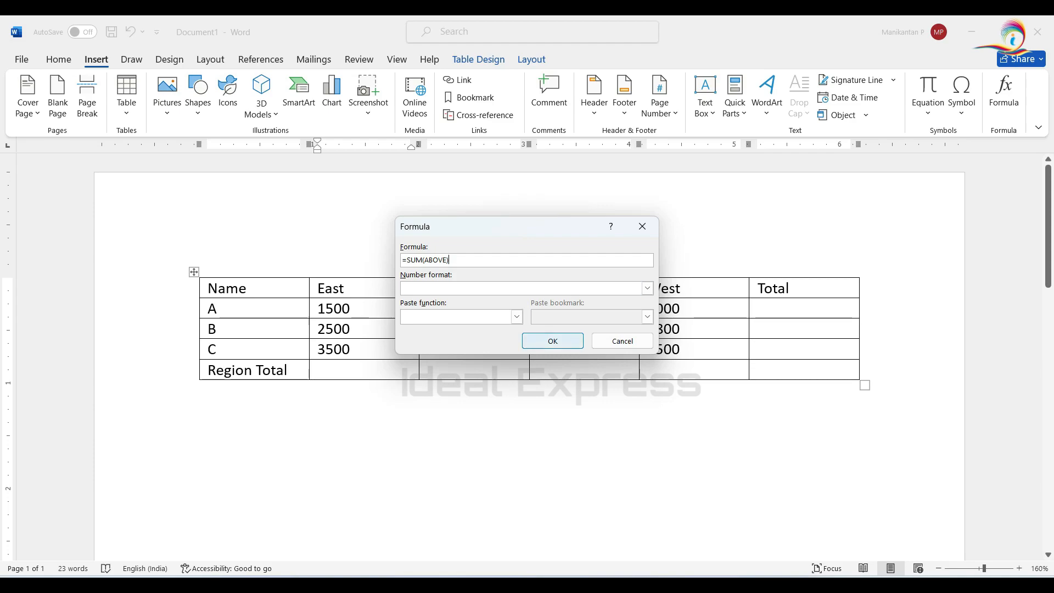
key(Return)
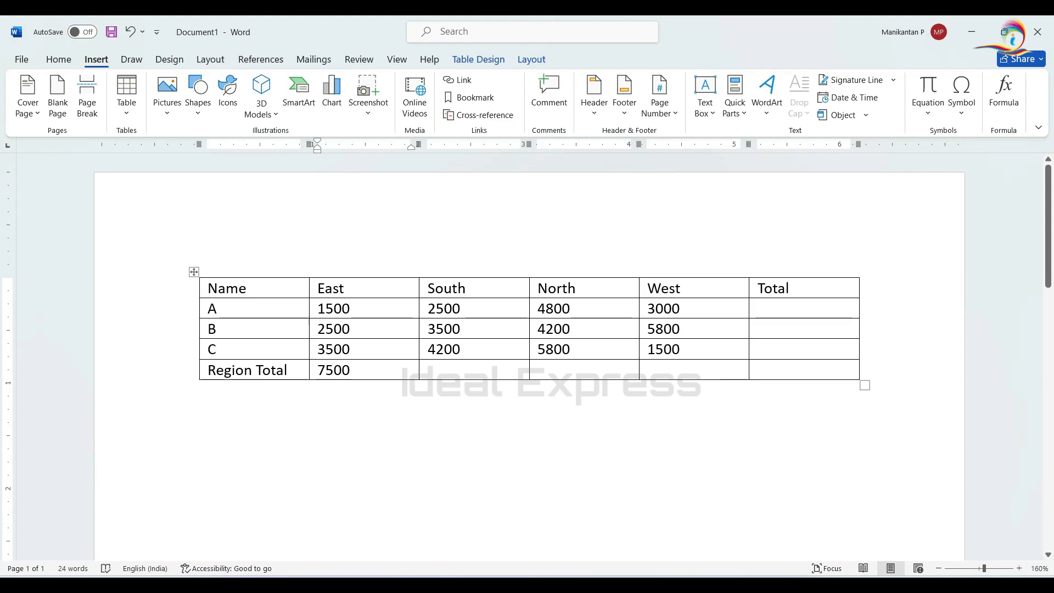
drag(335, 288, 333, 370)
click(350, 370)
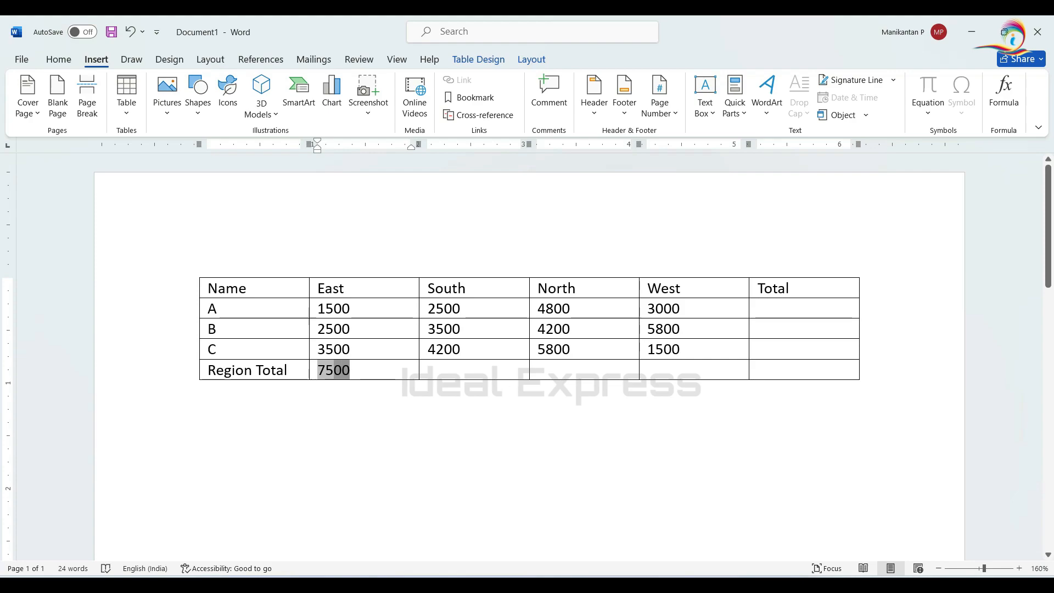
key(Right)
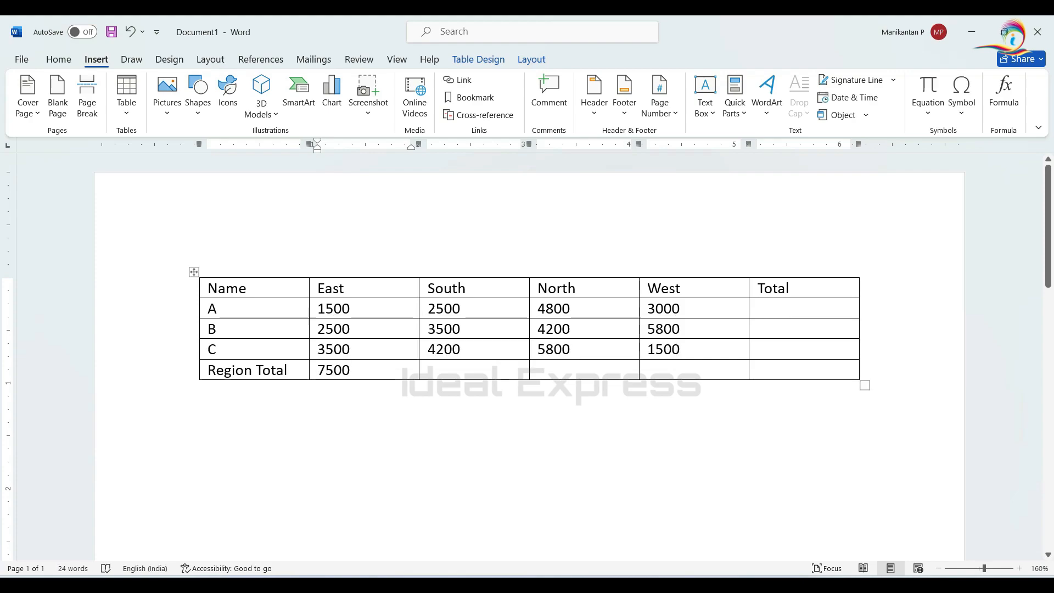
Repeat the =SUM(ABOVE) formula in the Region Total cells of the South, North and West columns.
key(Tab)
key(Tab)
key(Tab)
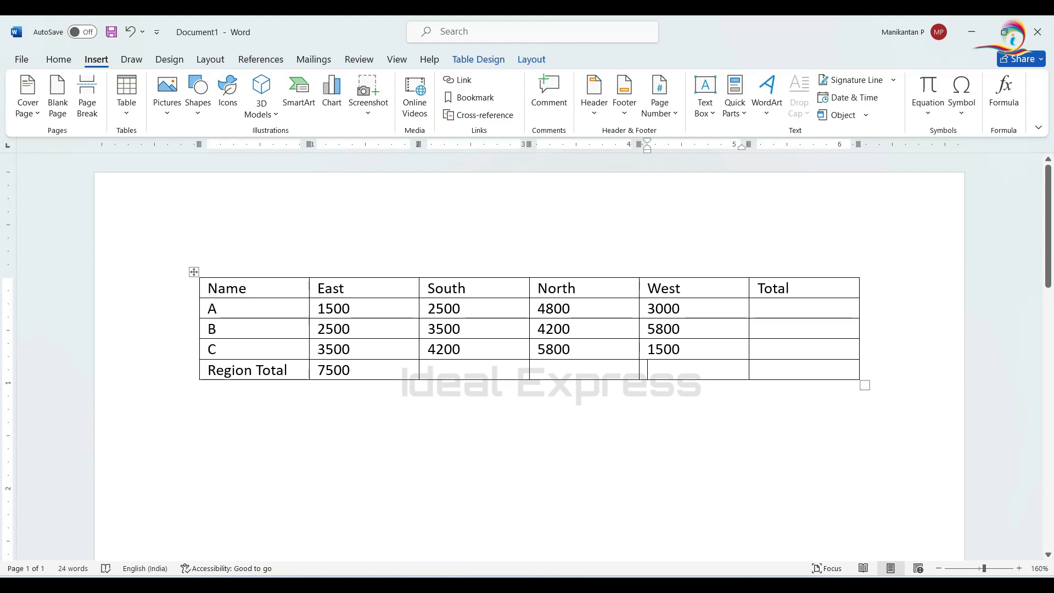
click(429, 370)
key(F4)
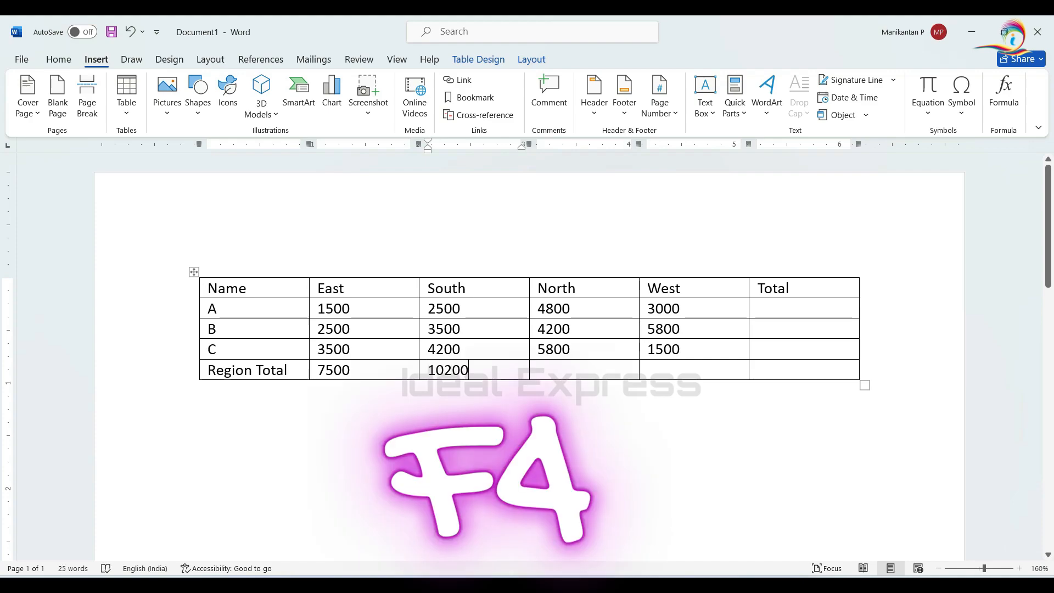
click(538, 370)
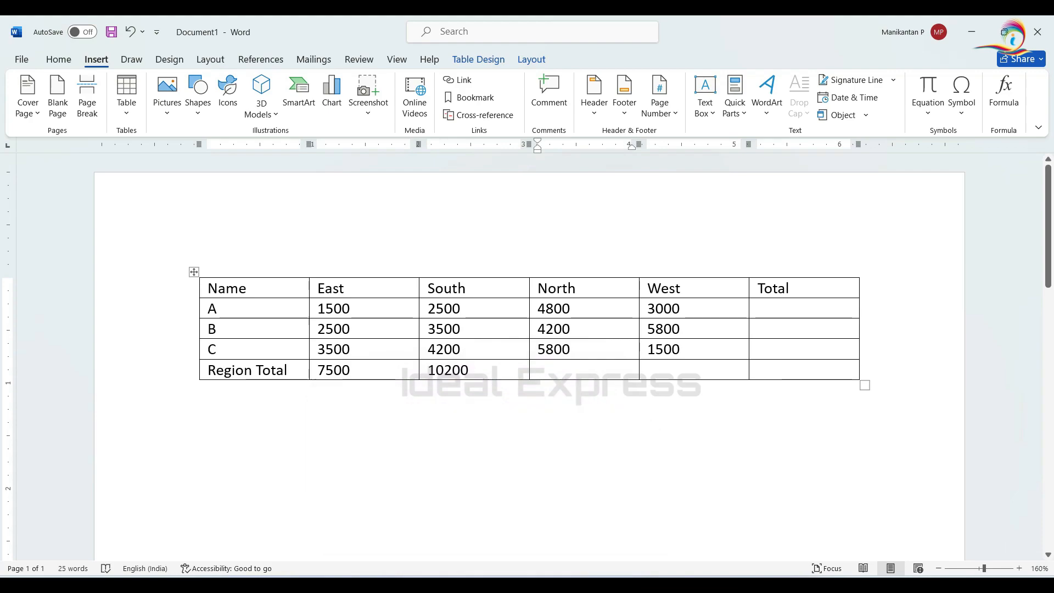
key(F4)
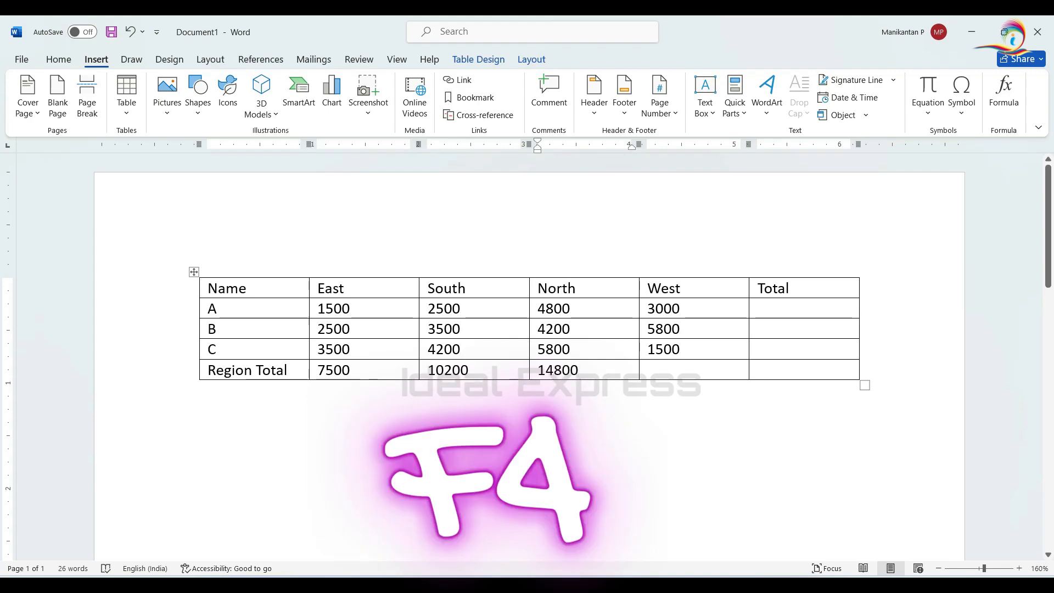
click(648, 370)
key(F4)
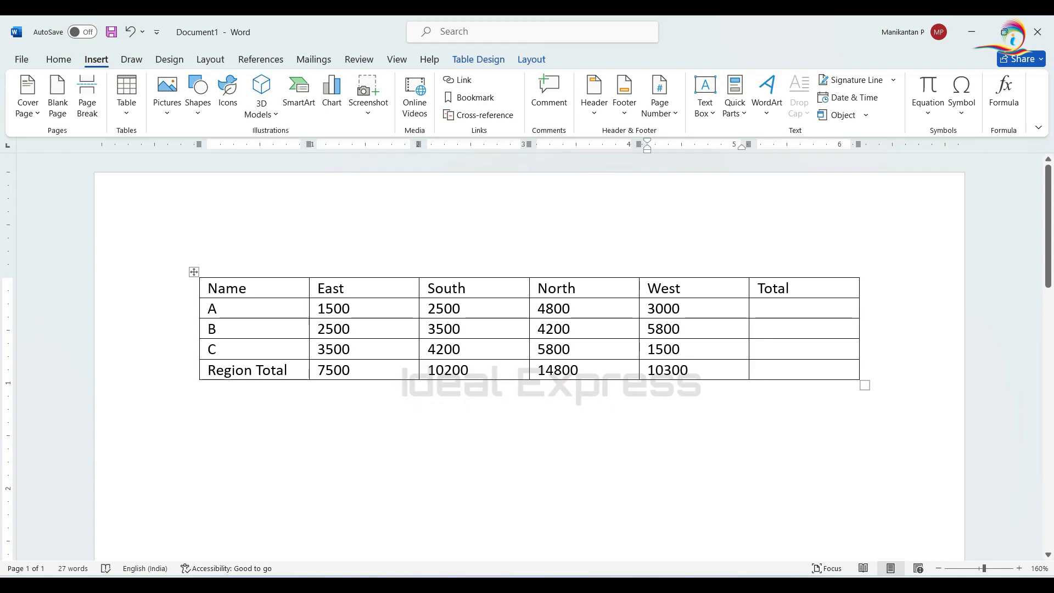
Calculate row A's total by inserting the formula =SUM(LEFT) midway across its Total cell.
drag(364, 277, 692, 276)
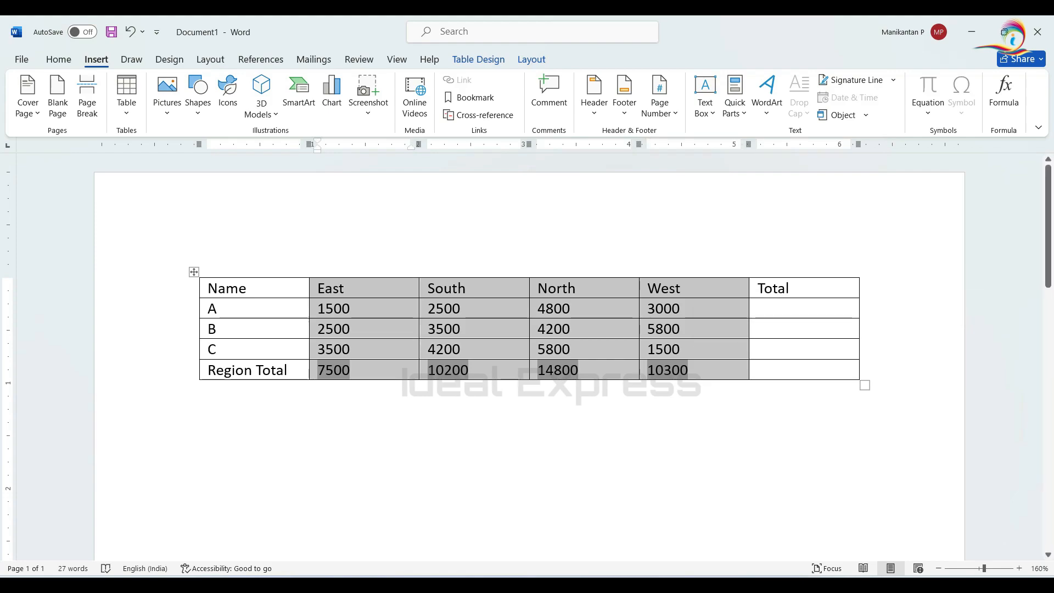
click(789, 289)
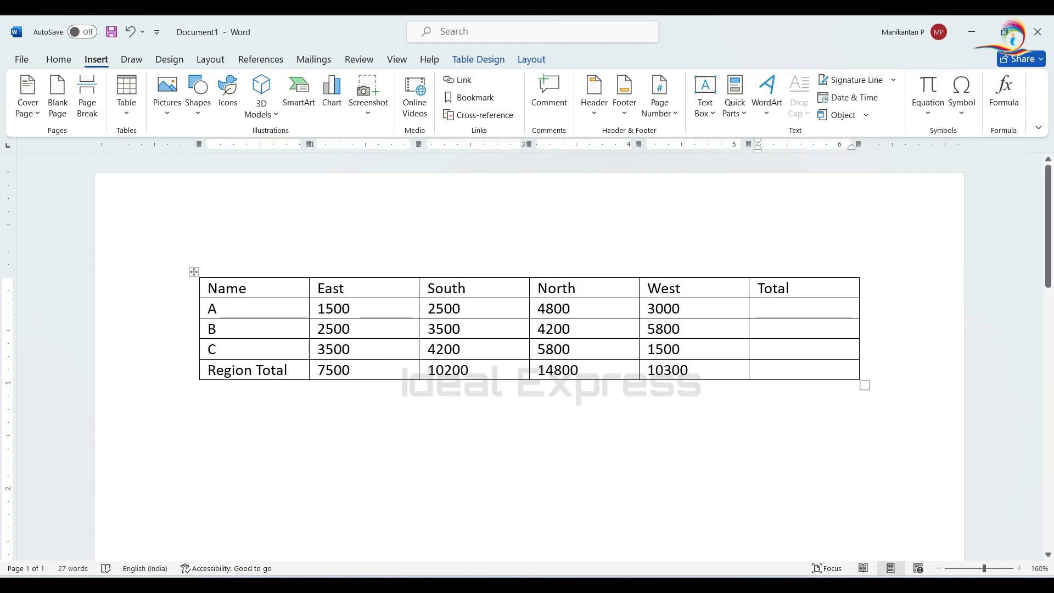
click(791, 308)
double_click(805, 308)
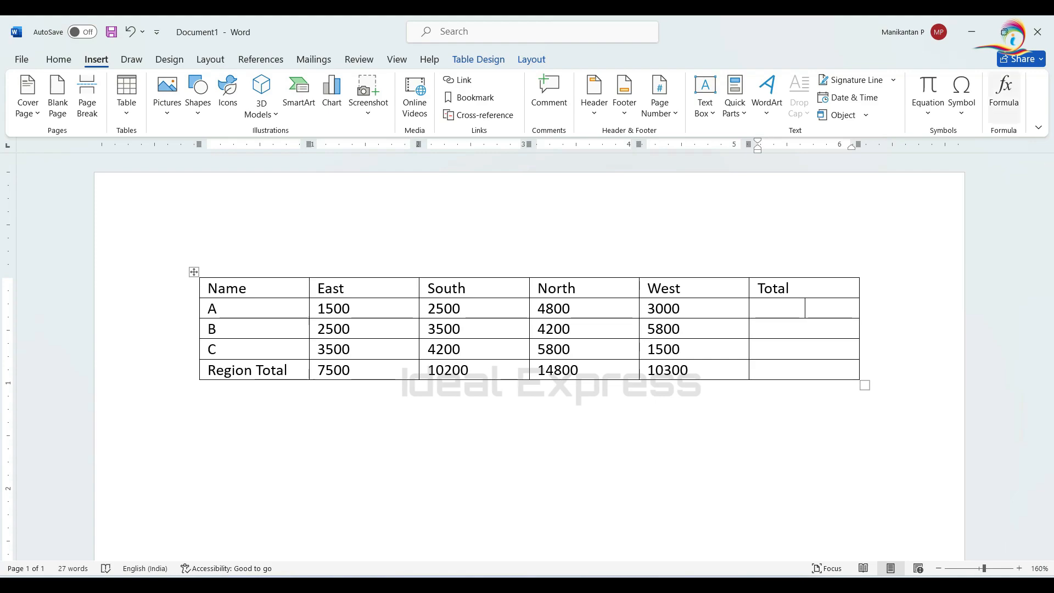
click(1004, 92)
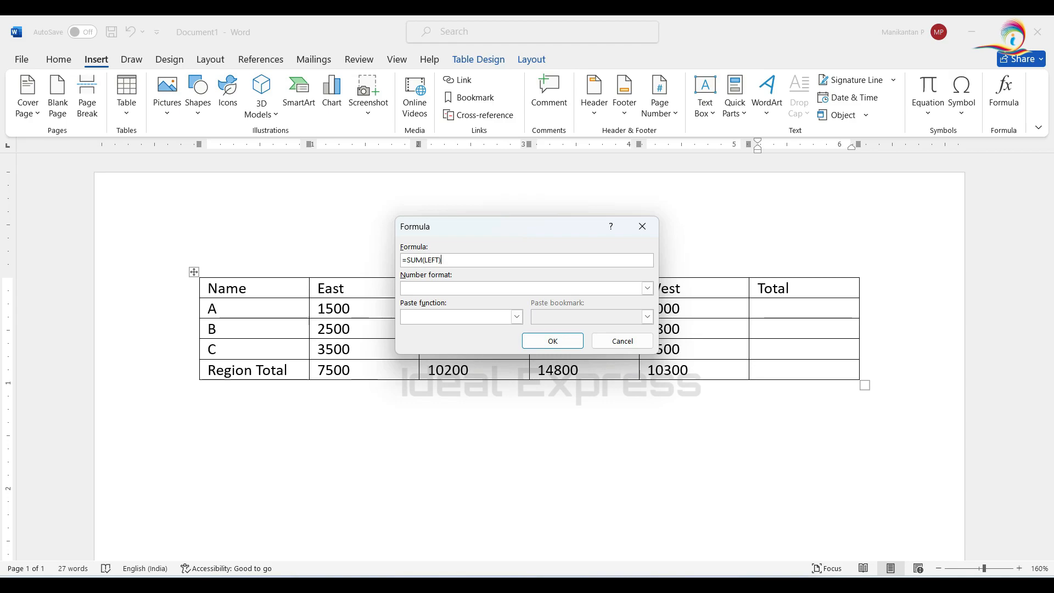
click(553, 341)
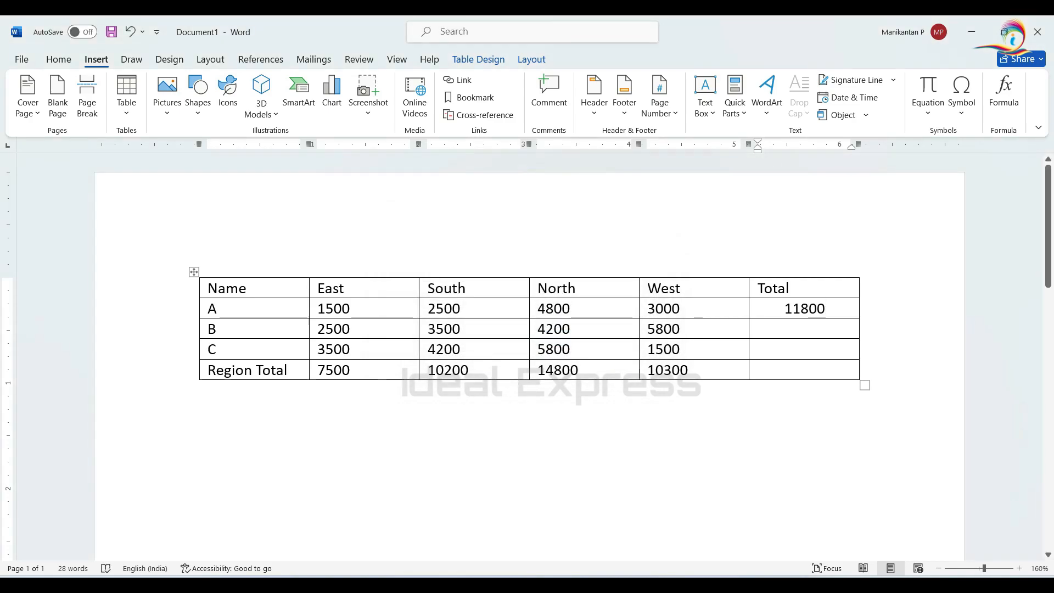
drag(333, 309, 473, 309)
click(351, 350)
drag(326, 308, 680, 309)
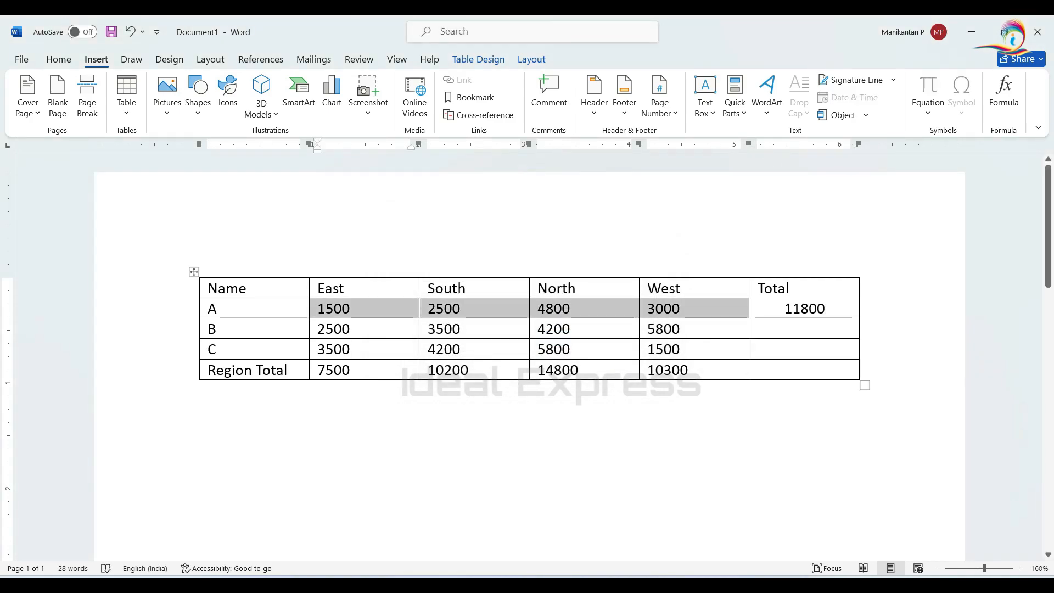
click(680, 309)
click(826, 308)
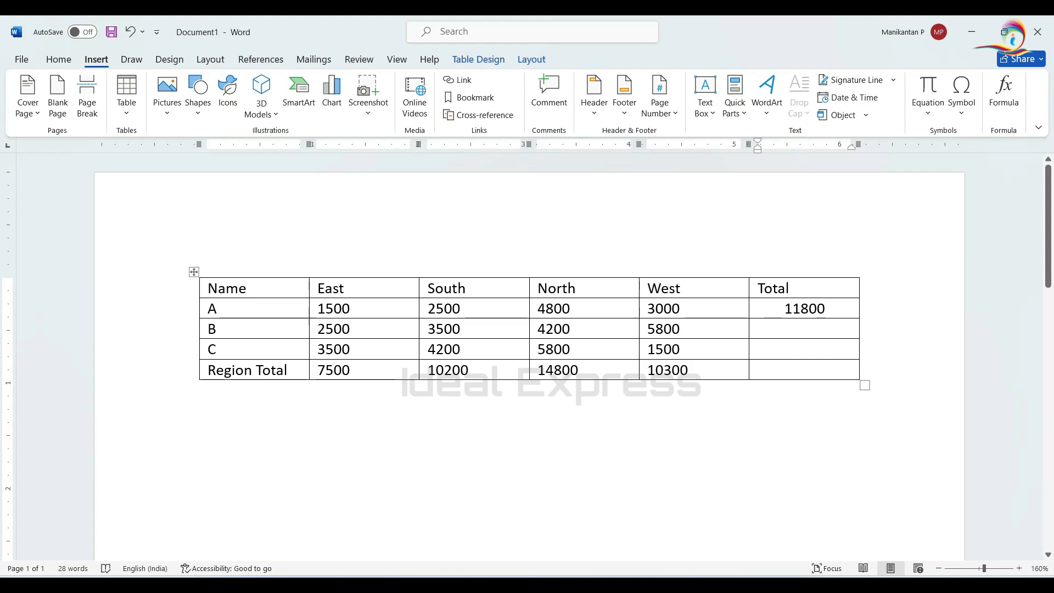
click(805, 276)
click(827, 308)
Fill the Total cells of rows B and C with their row sums, 16000 and 15000.
click(758, 329)
text(16000)
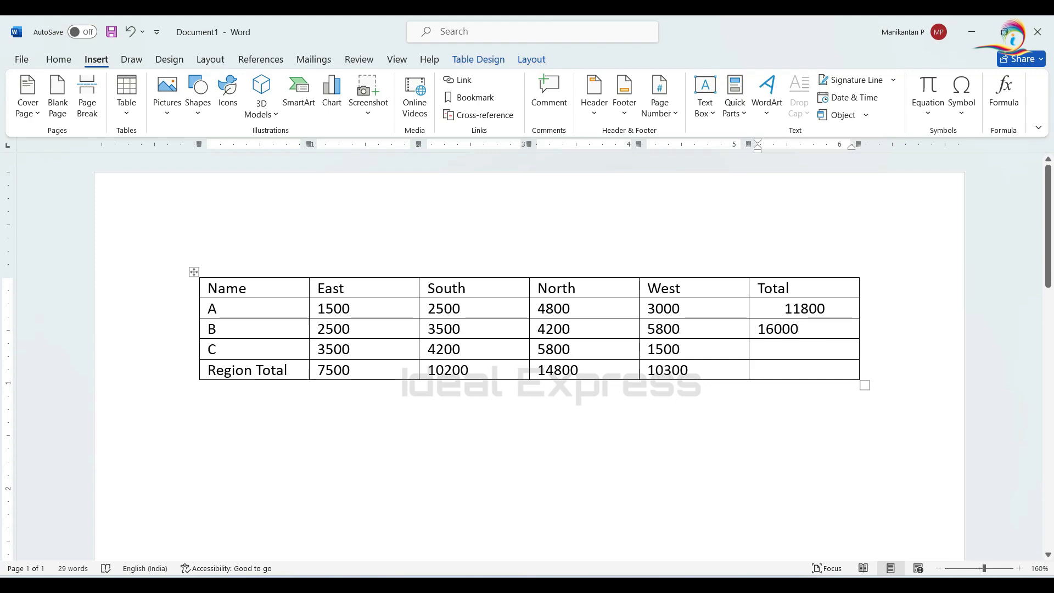
text(15000)
Calculate the grand total by inserting the formula =SUM(ABOVE) in the Region Total row's Total cell.
drag(319, 370, 689, 370)
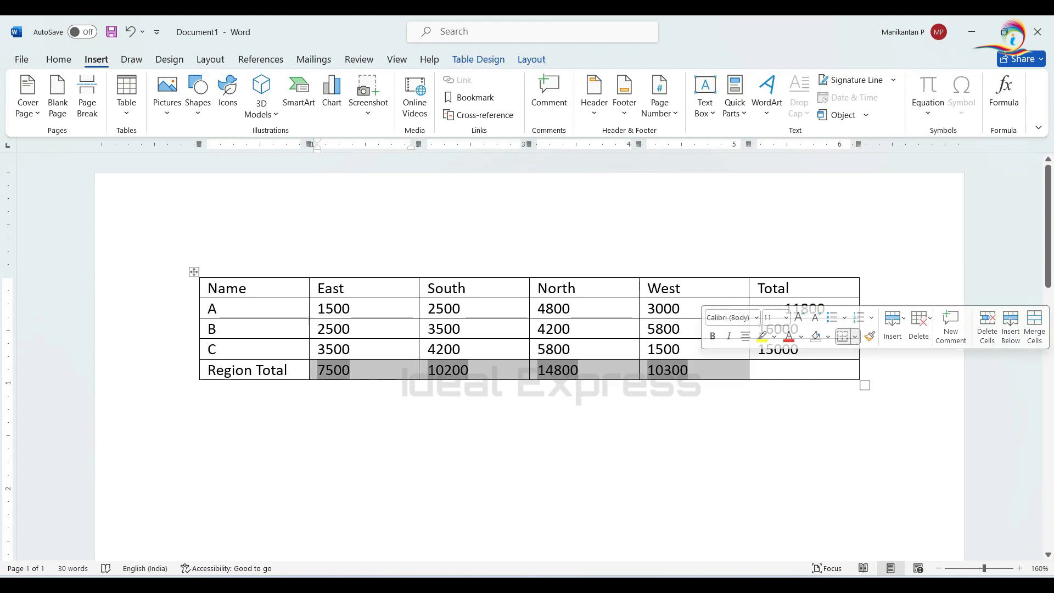
click(760, 370)
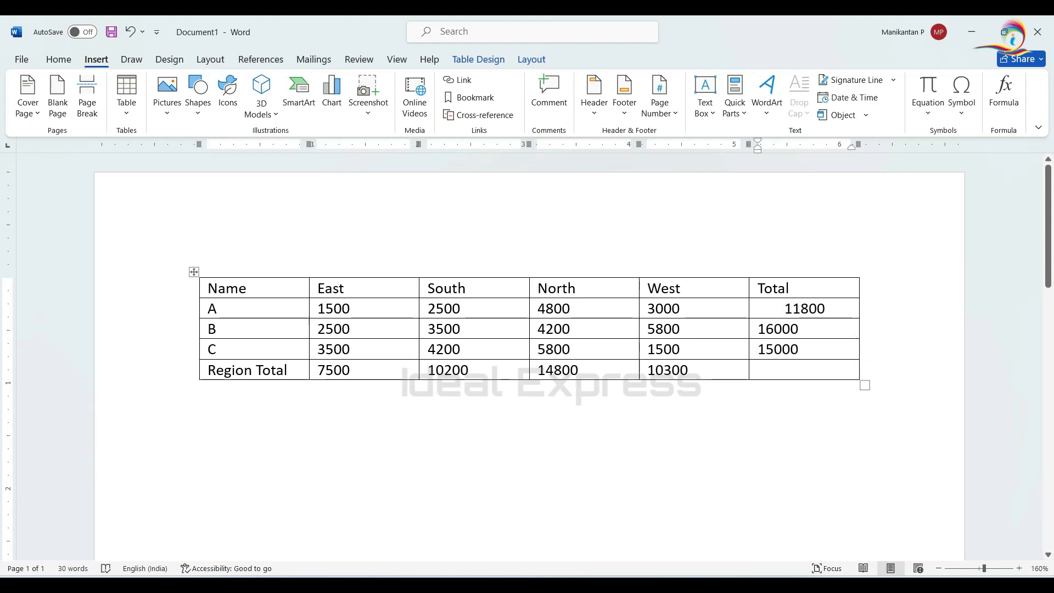
drag(805, 309, 791, 349)
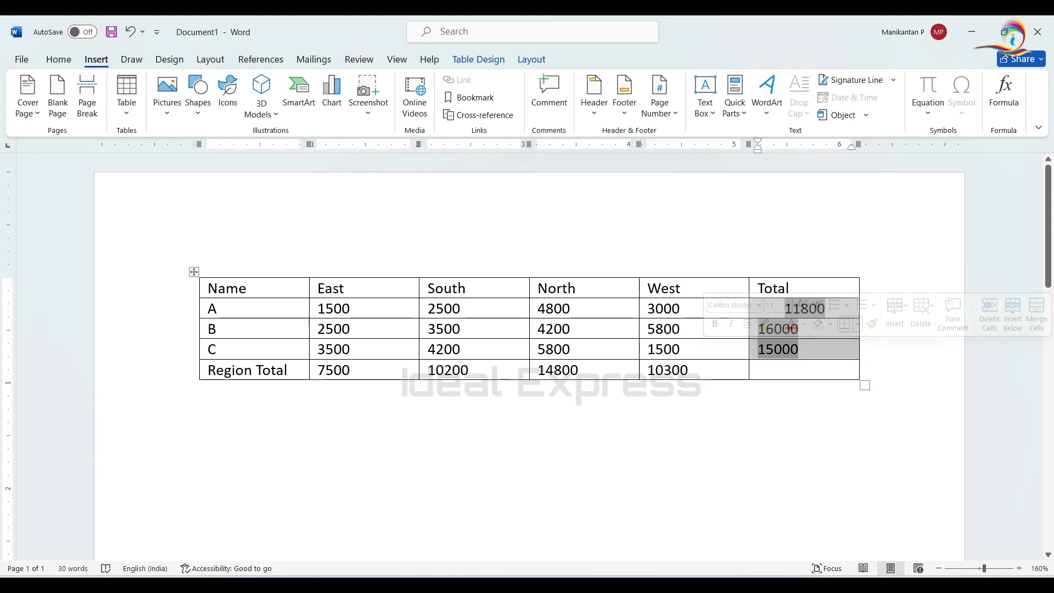
click(757, 370)
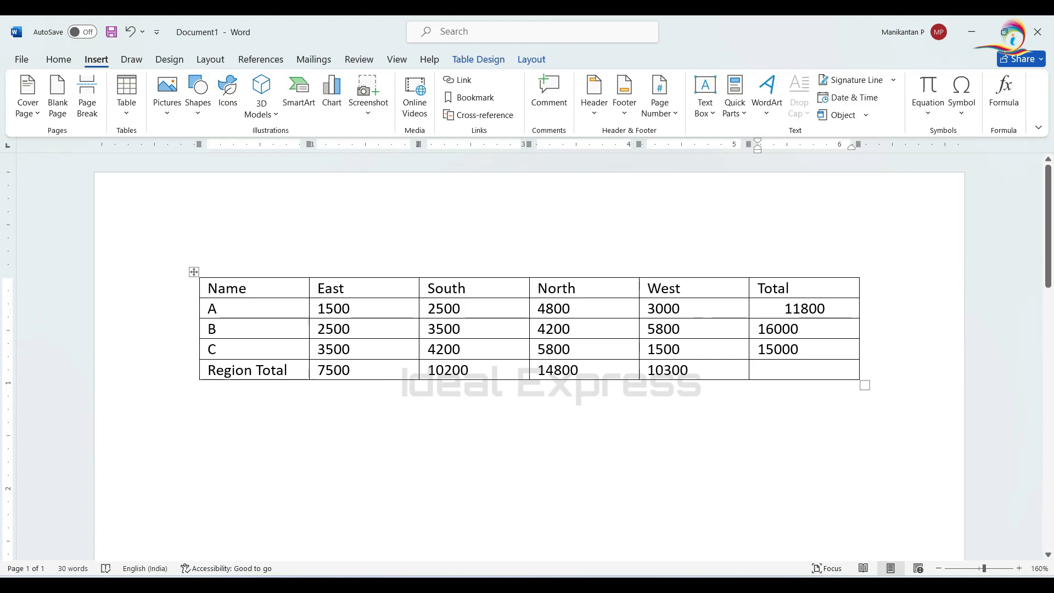
click(1003, 95)
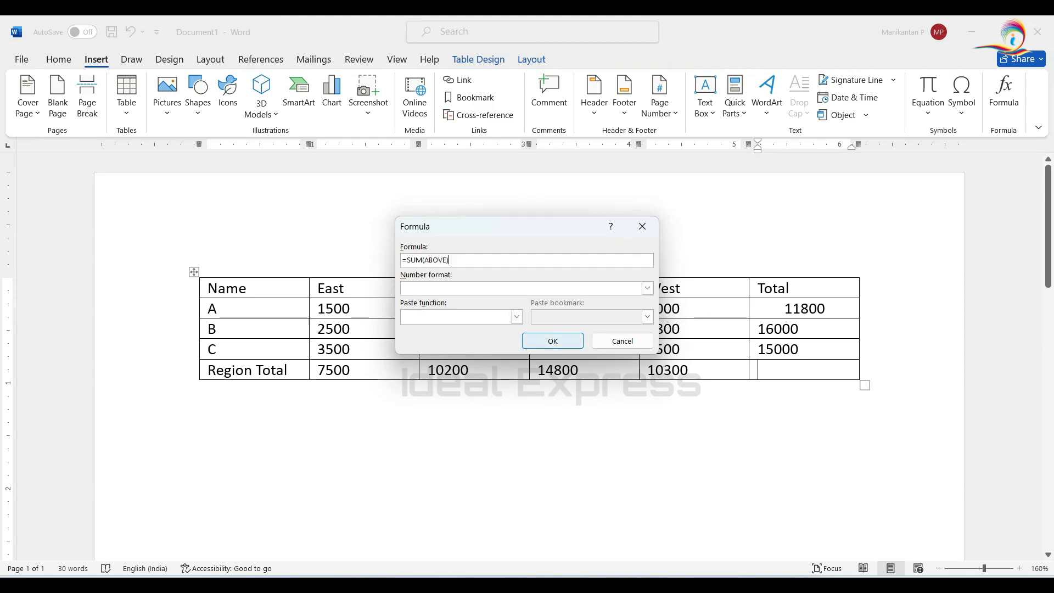
click(553, 341)
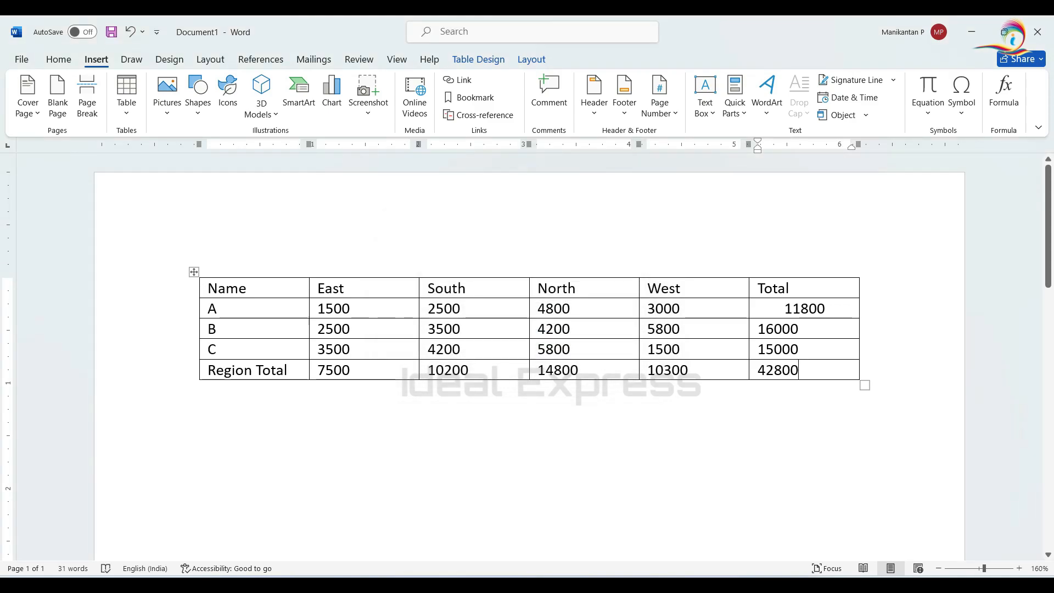
drag(791, 309, 801, 349)
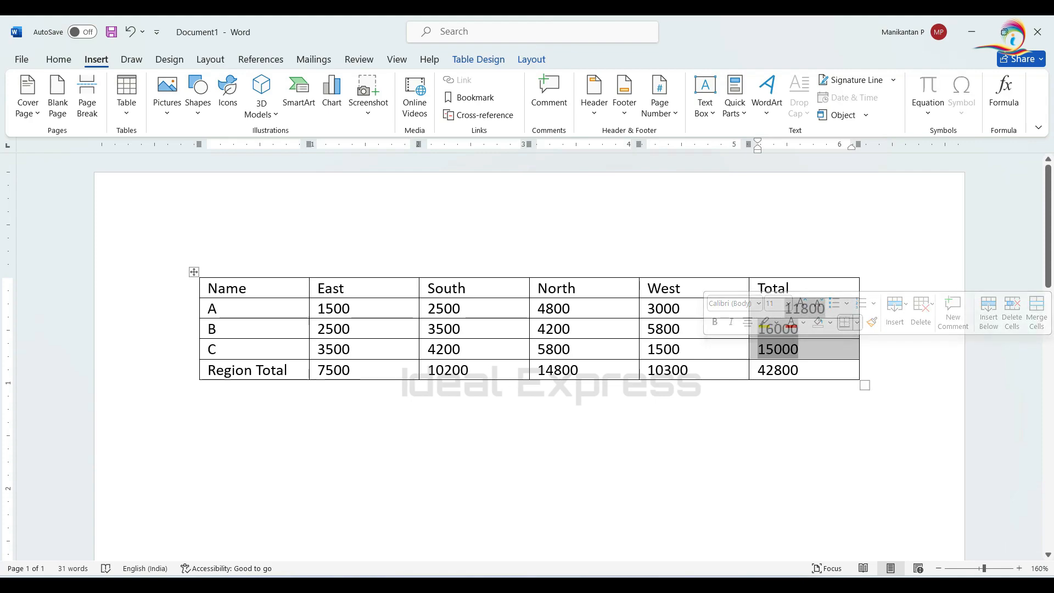
click(799, 369)
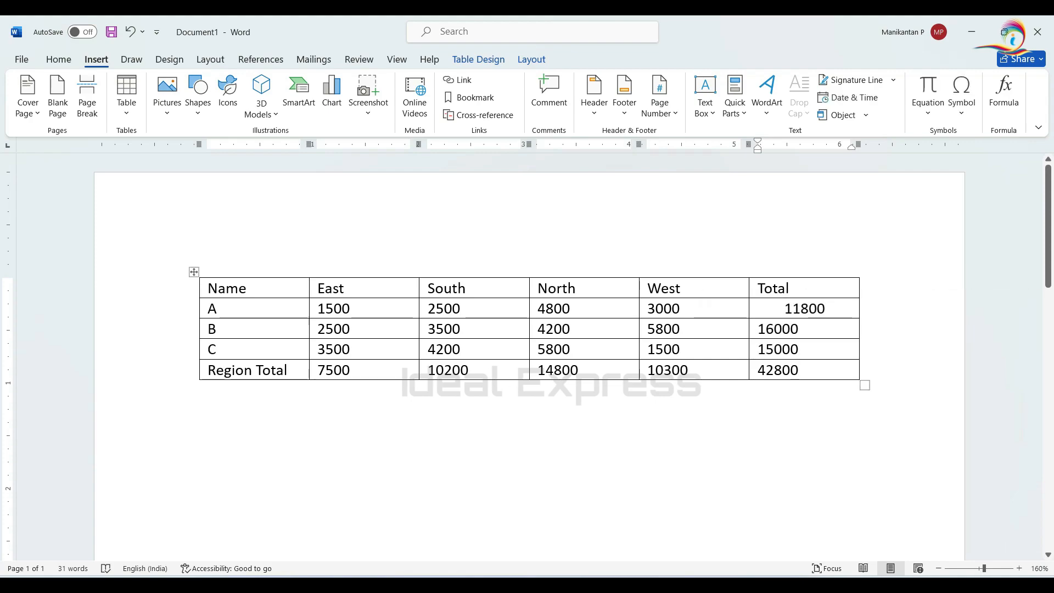